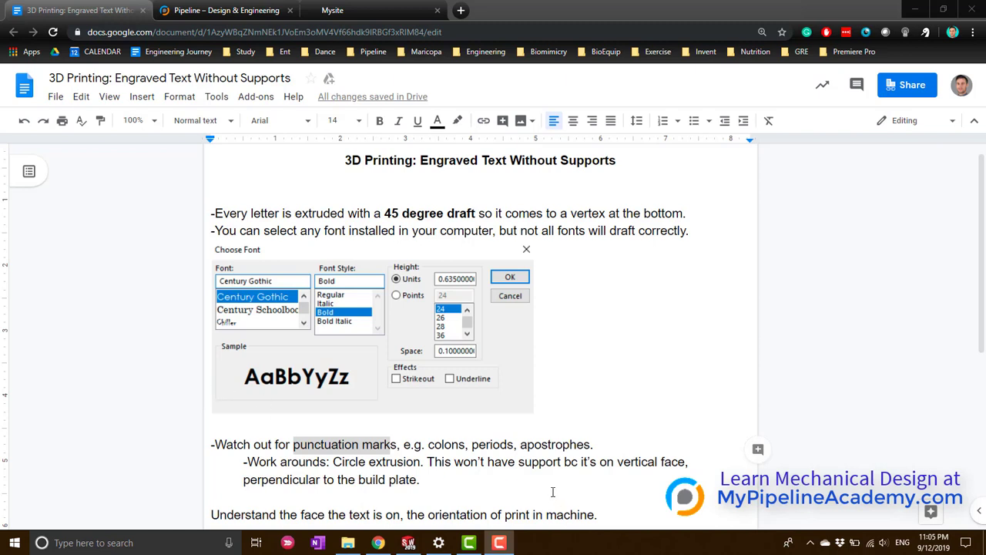
Review the document's notes on the 45 degree draft, font choice, punctuation marks and print orientation for engraved text
scroll(552, 492, "down", 1)
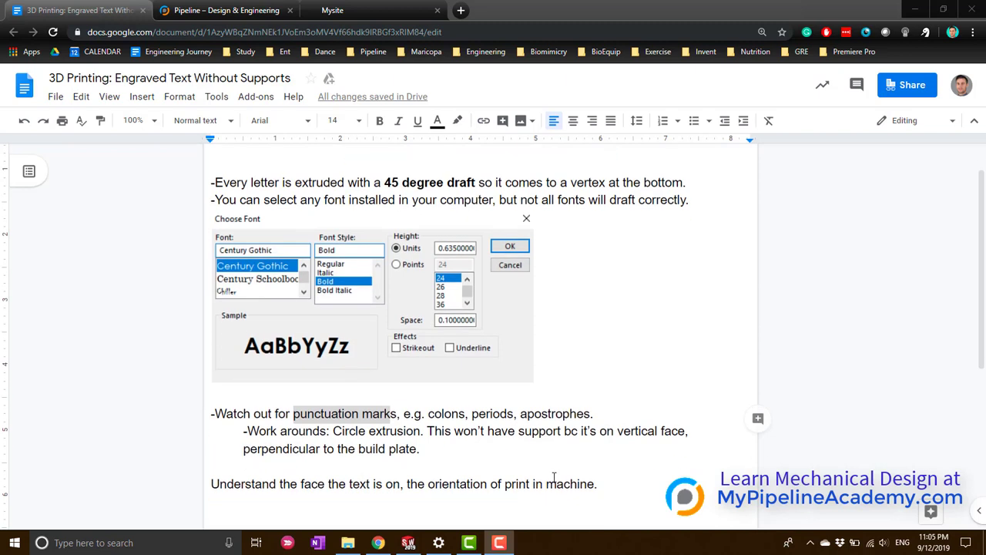
left_click(603, 483)
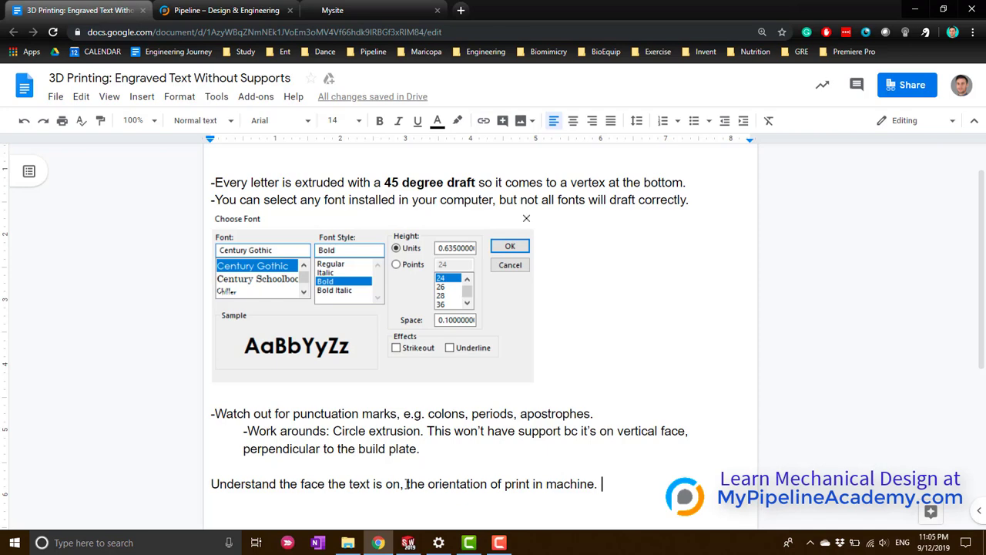
scroll(524, 463, "up", 1)
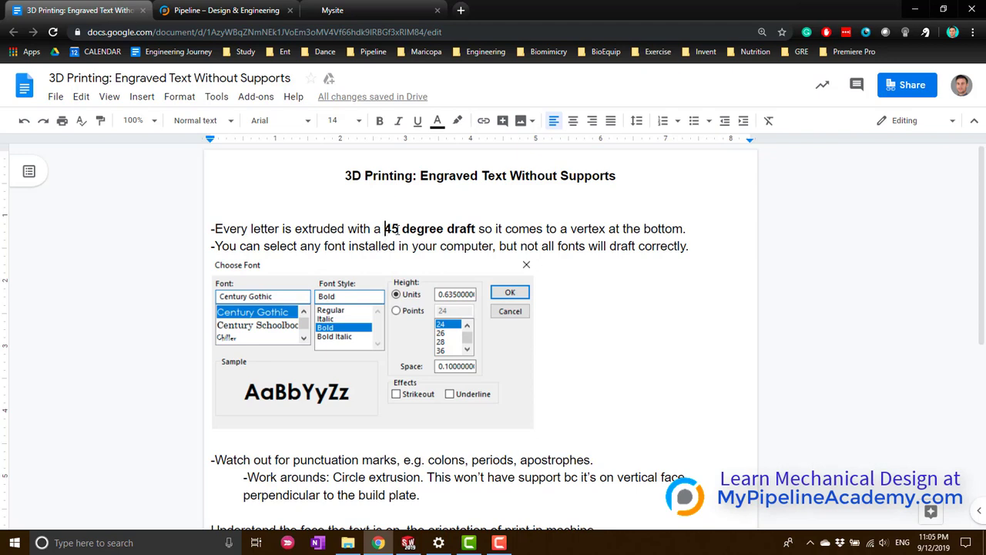
left_click_drag(402, 229, 475, 233)
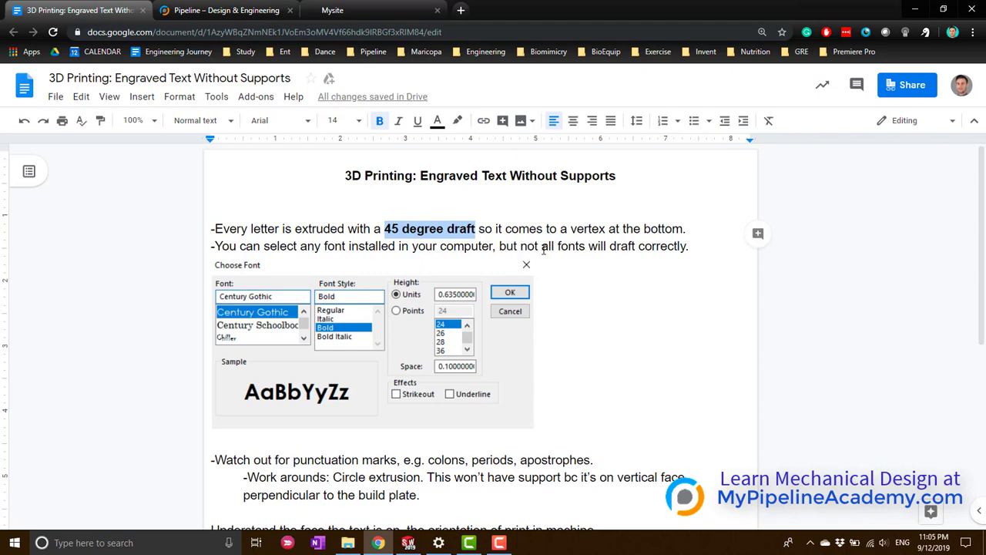
scroll(328, 327, "down", 1)
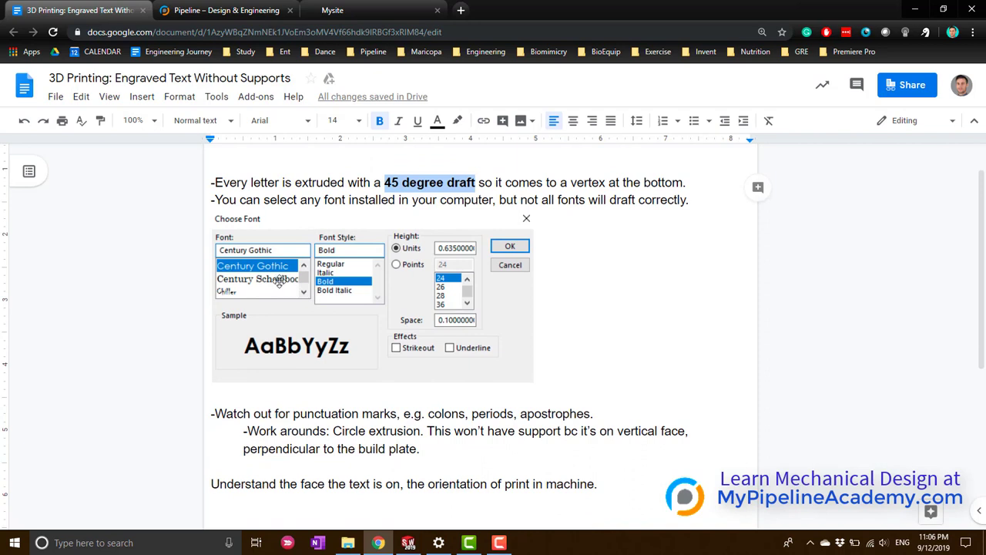
scroll(278, 316, "down", 1)
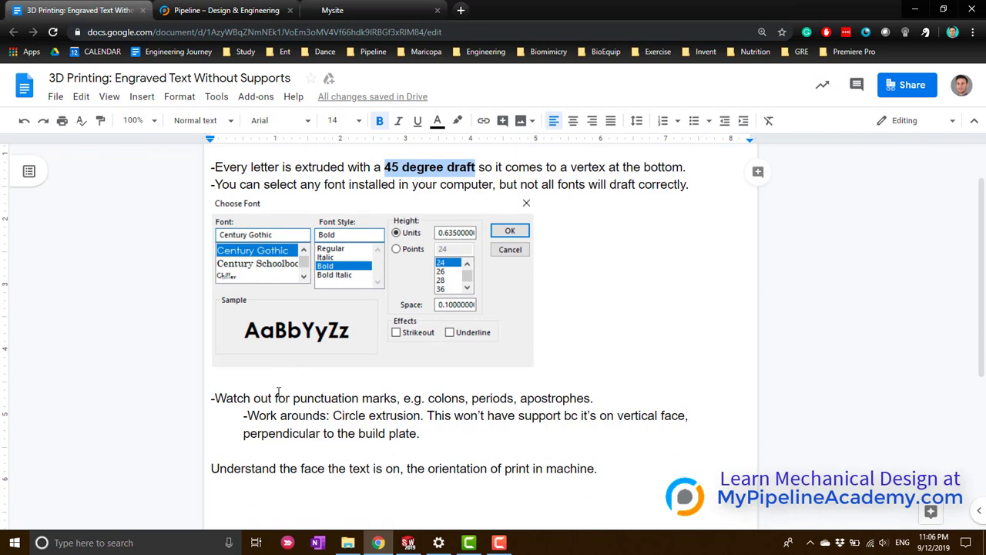
left_click_drag(267, 400, 398, 398)
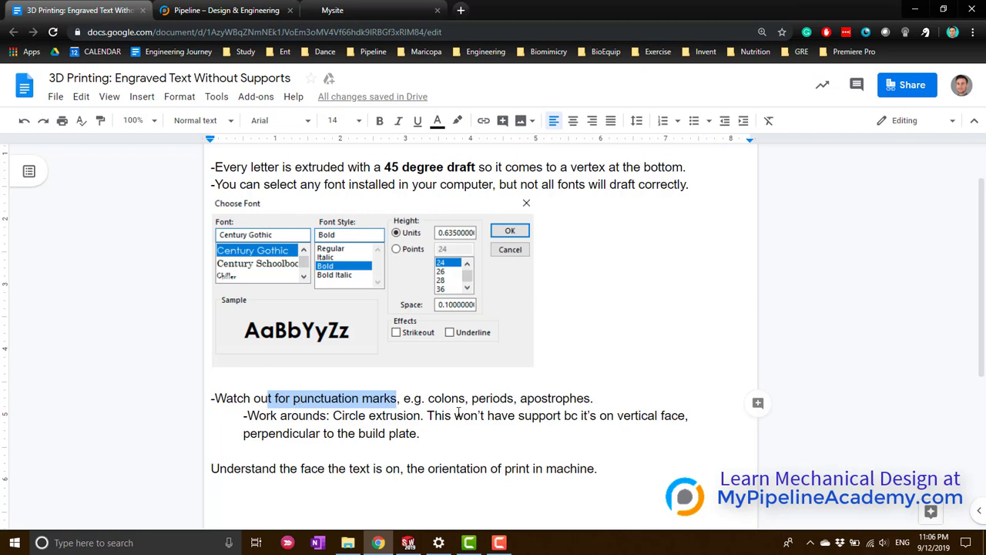
left_click_drag(595, 398, 420, 392)
scroll(343, 415, "up", 1)
Switch to SOLIDWORKS and examine the DesignTheProduct.com engraving on the holder's front face
left_click(414, 543)
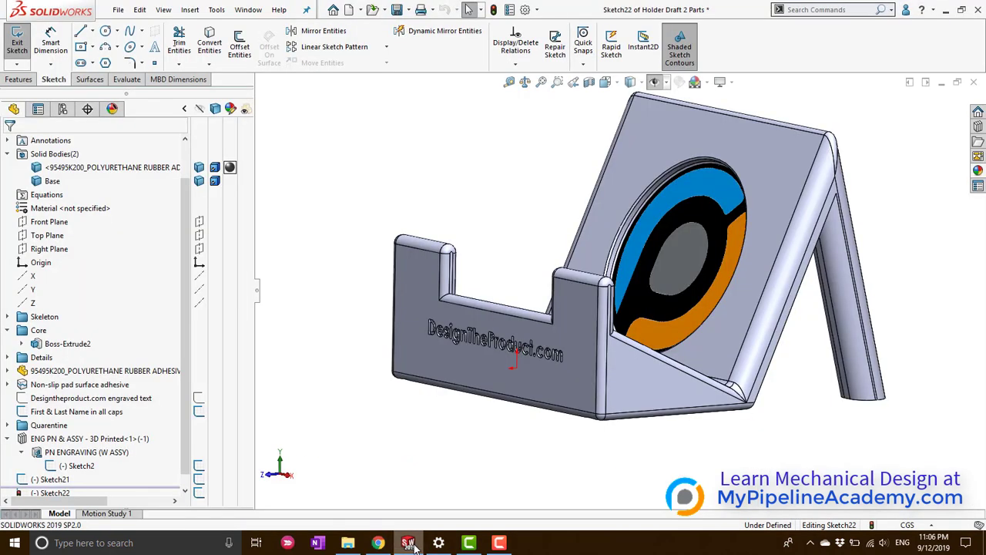
scroll(678, 263, "up", 3)
scroll(658, 271, "down", 3)
scroll(466, 362, "down", 5)
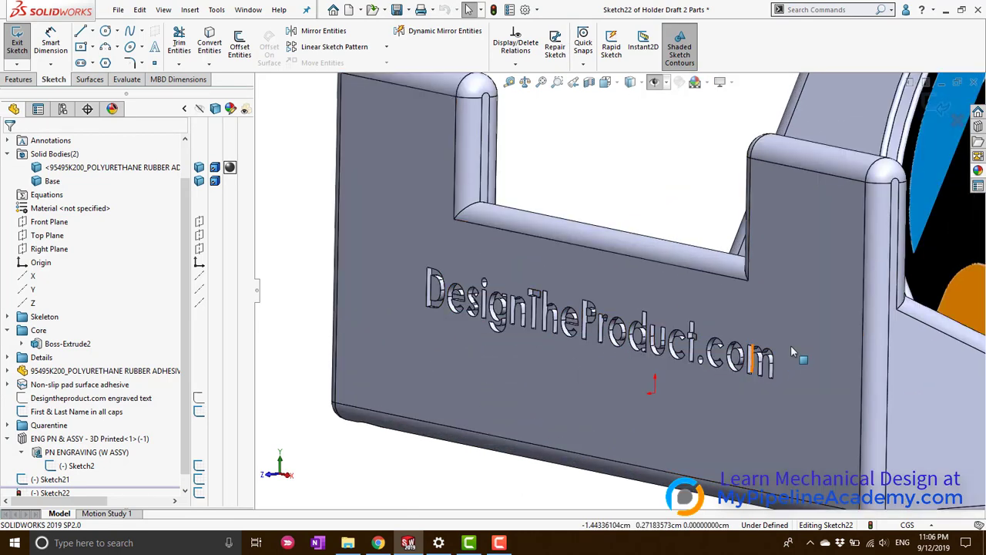
scroll(891, 281, "up", 5)
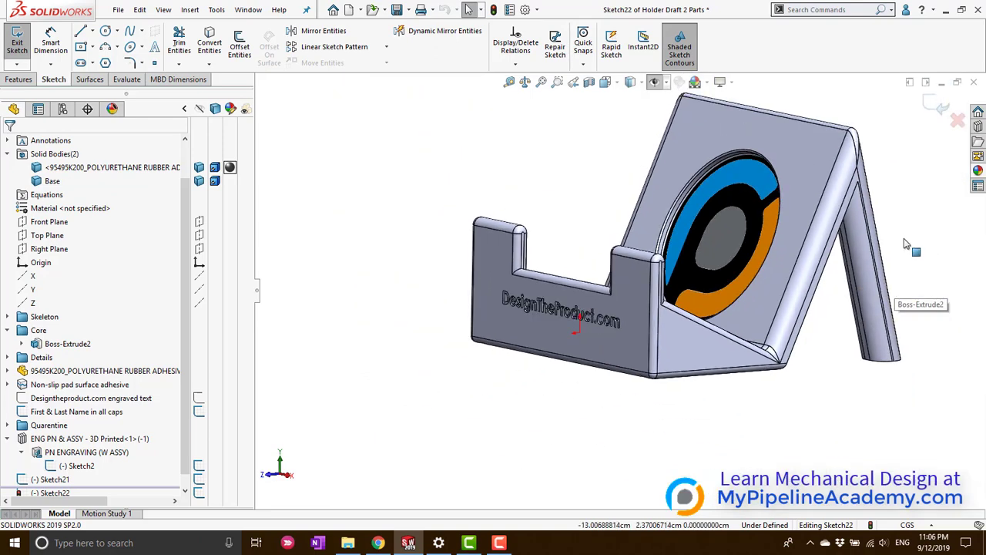
Switch to Chrome and look through the Pipeline Design & Engineering and Pipeline Academy home pages
left_click(378, 543)
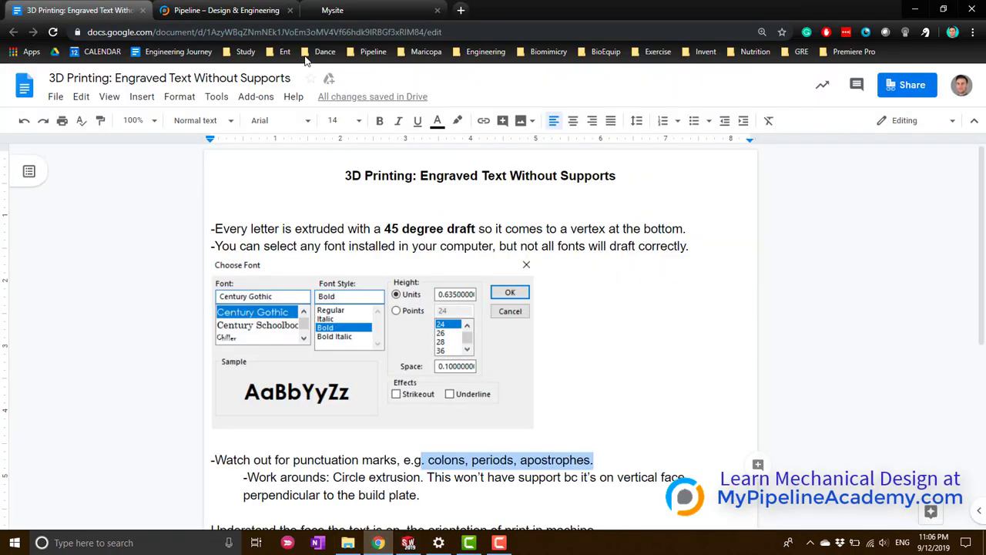
left_click(231, 10)
scroll(347, 345, "down", 9)
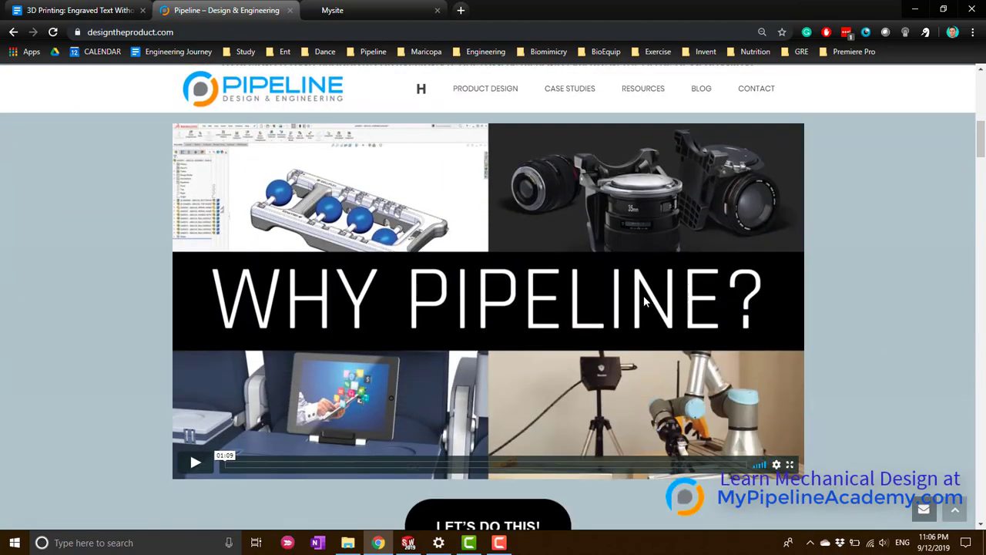
left_click(337, 12)
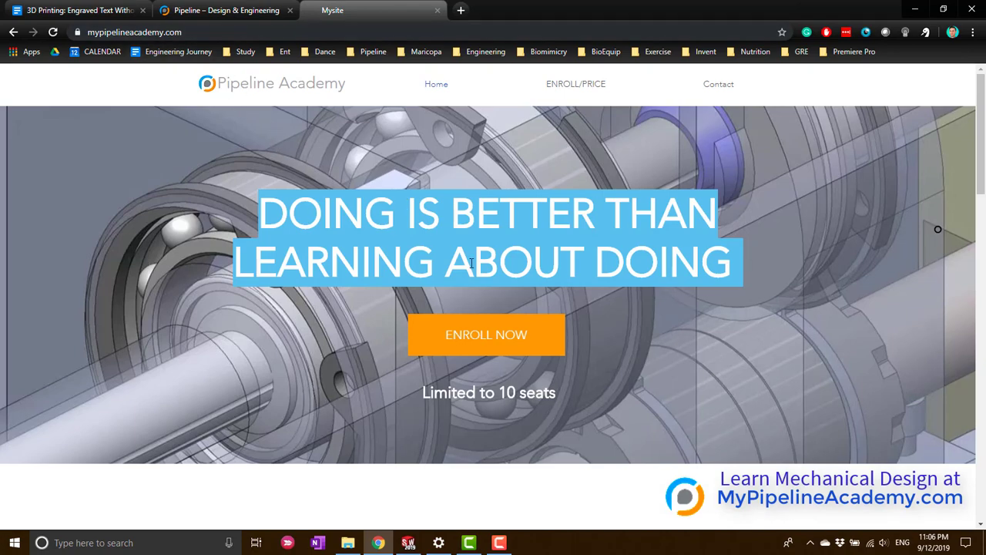
scroll(513, 366, "down", 8)
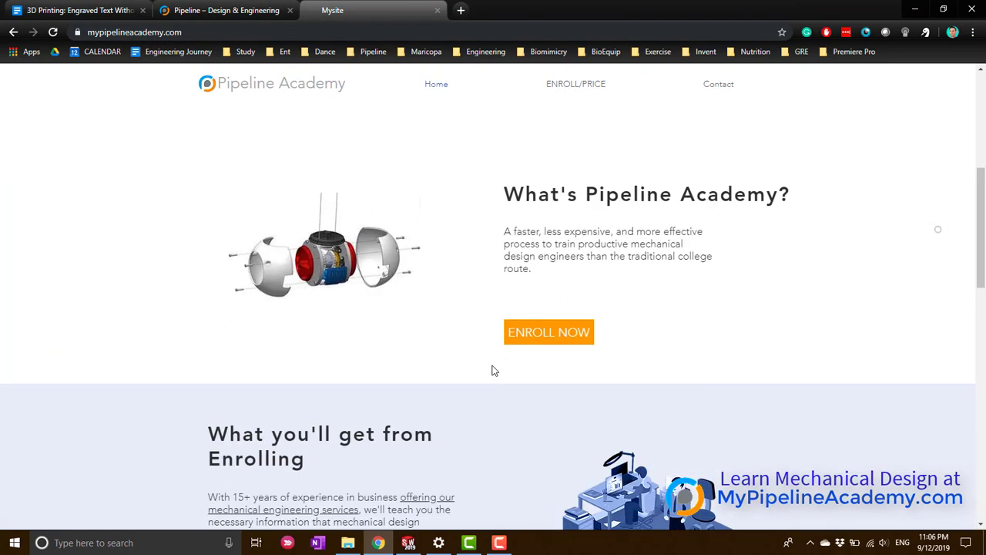
scroll(488, 351, "up", 8)
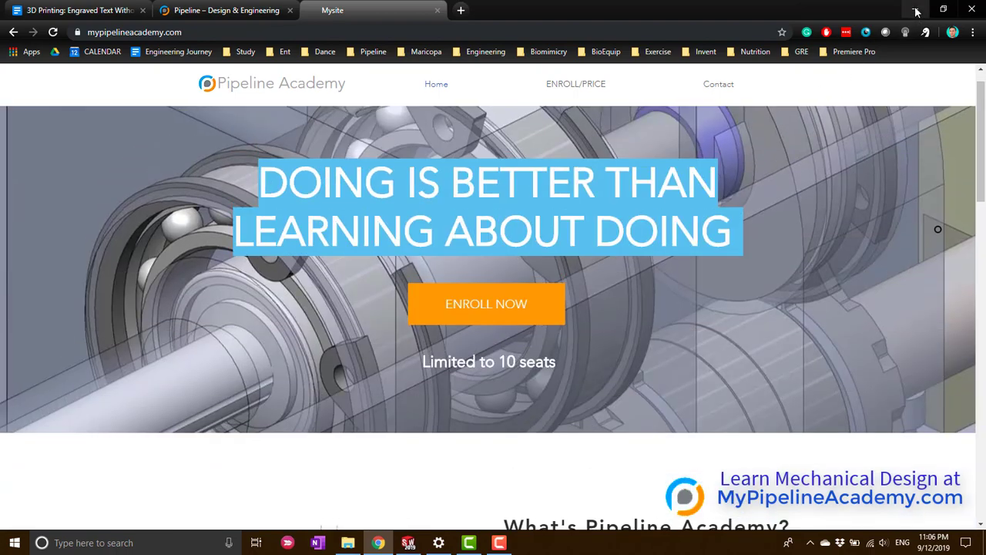
Return to the SOLIDWORKS model and section the holder through its engraved text at the Right Plane
left_click(914, 10)
scroll(831, 212, "down", 5)
scroll(587, 294, "up", 4)
scroll(418, 369, "down", 5)
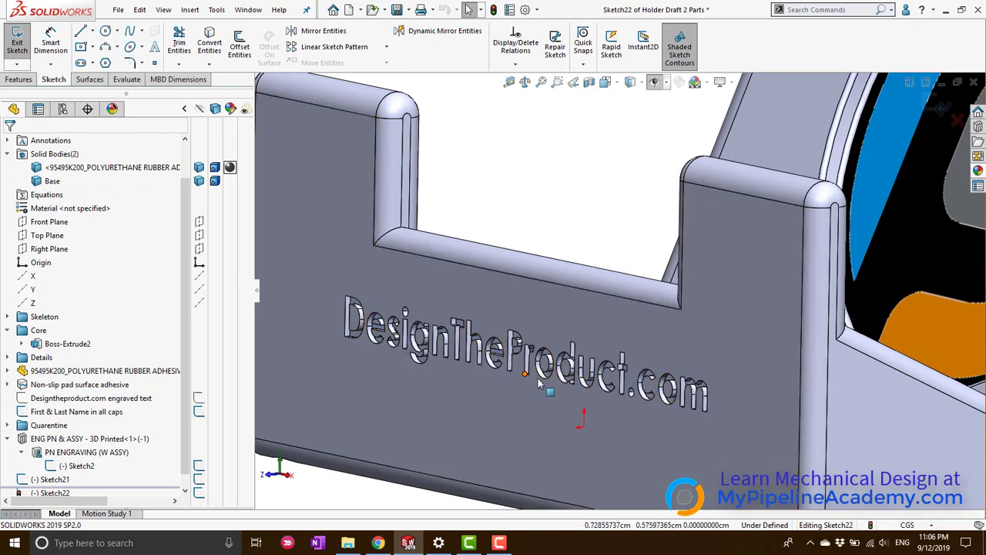
left_click(589, 82)
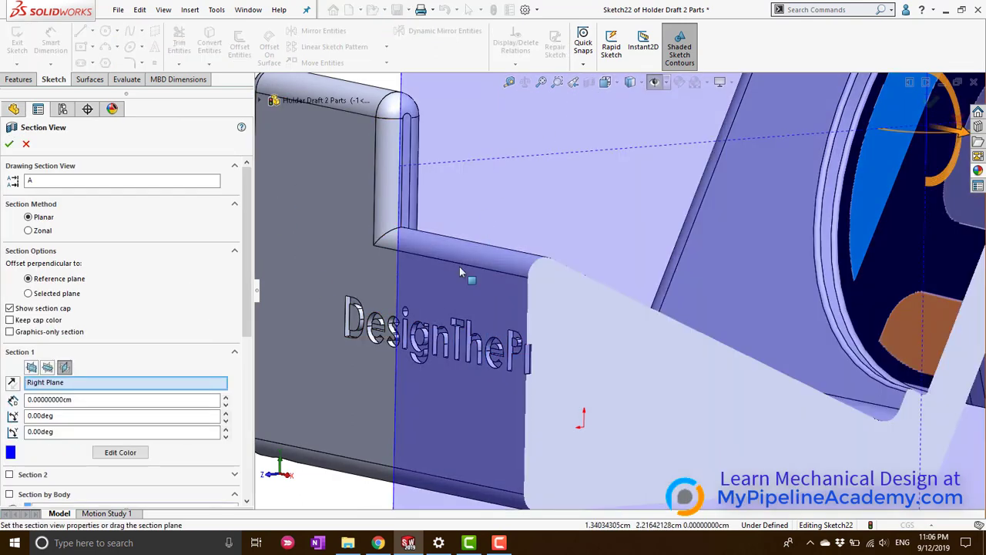
left_click(10, 144)
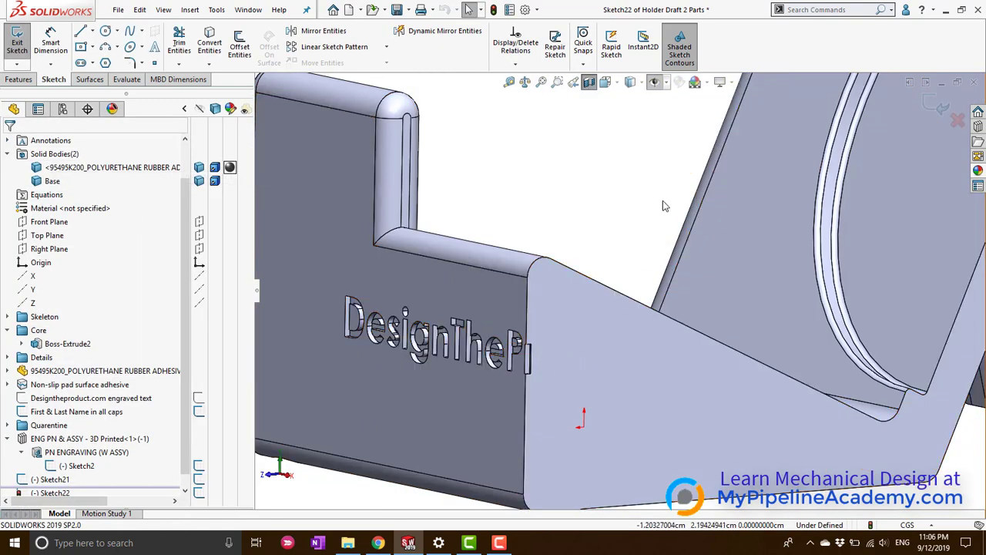
Orient the sectioned holder to the Right view and examine the engraving's cut profile in the front wall
key("space")
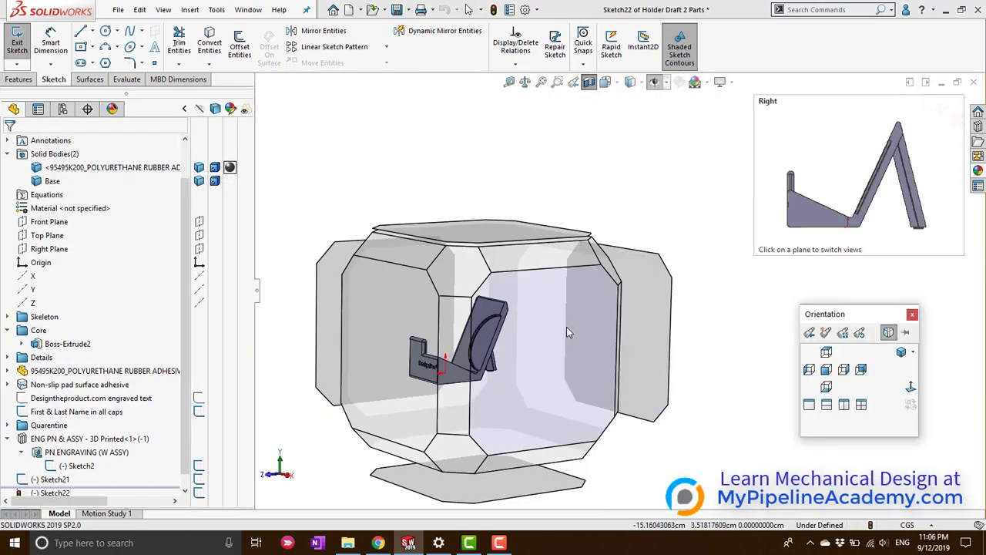
left_click(566, 327)
scroll(476, 339, "down", 5)
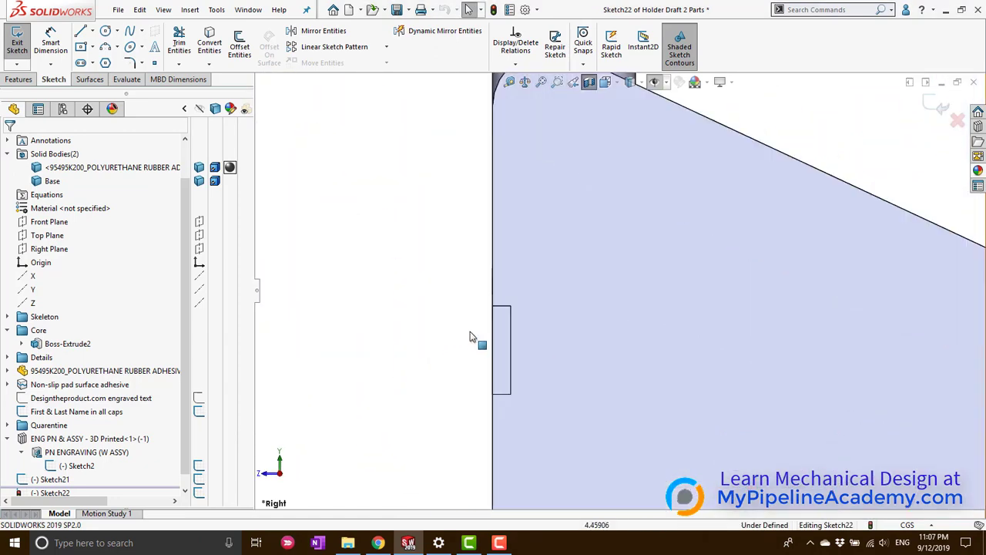
scroll(509, 343, "up", 4)
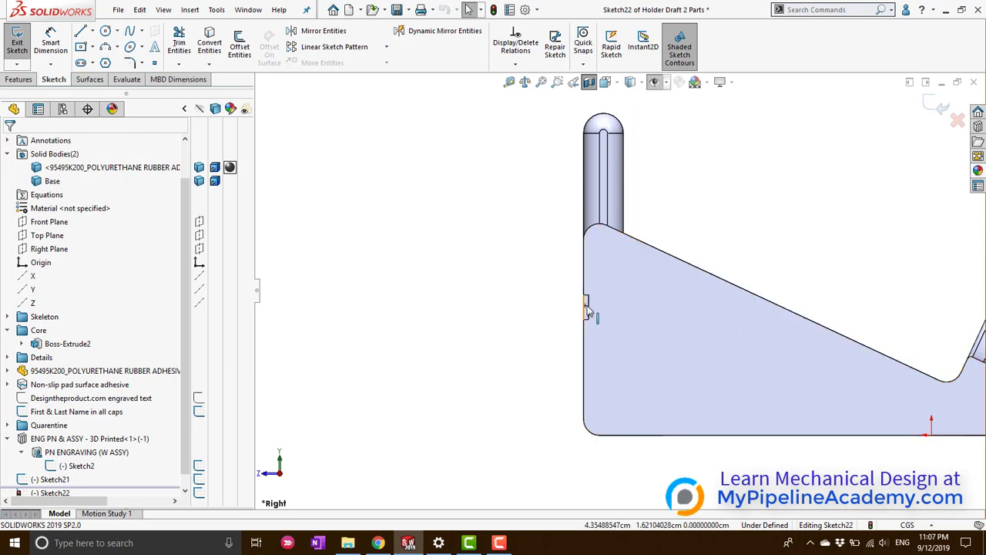
scroll(603, 304, "down", 6)
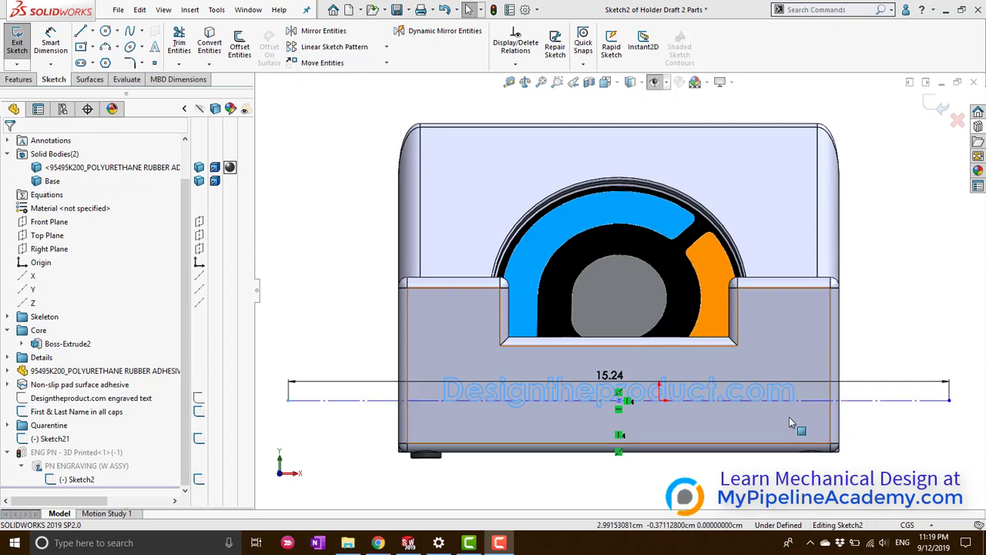
Exit the Designtheproduct.com text sketch and rebuild the PN ENGRAVING (W ASSY) feature, continuing past the errors
scroll(742, 399, "down", 2)
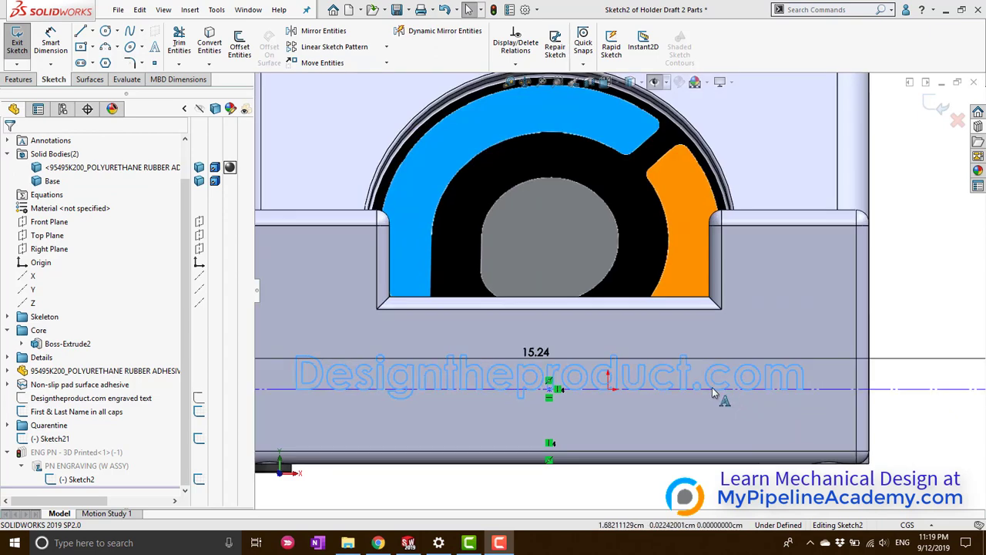
scroll(709, 385, "up", 1)
left_click(936, 107)
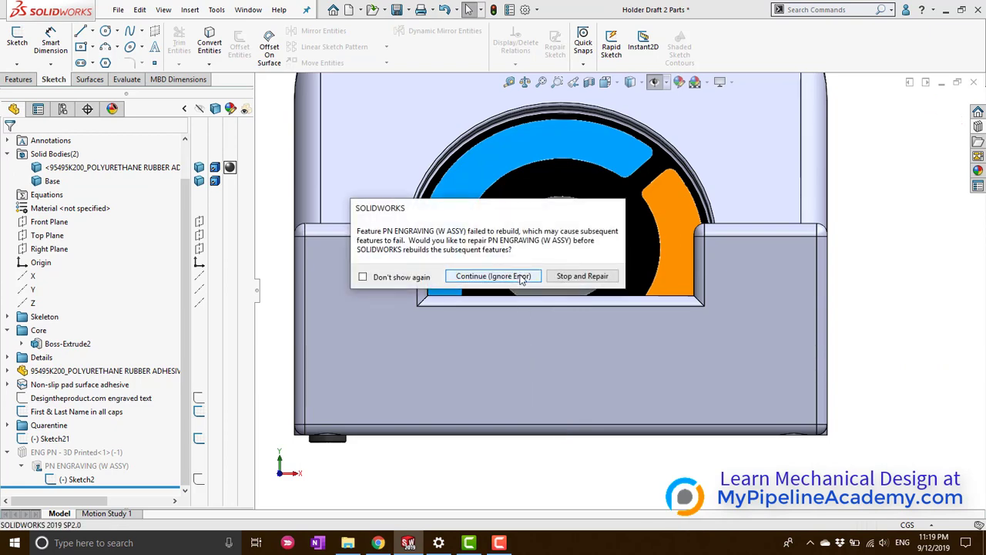
left_click(493, 276)
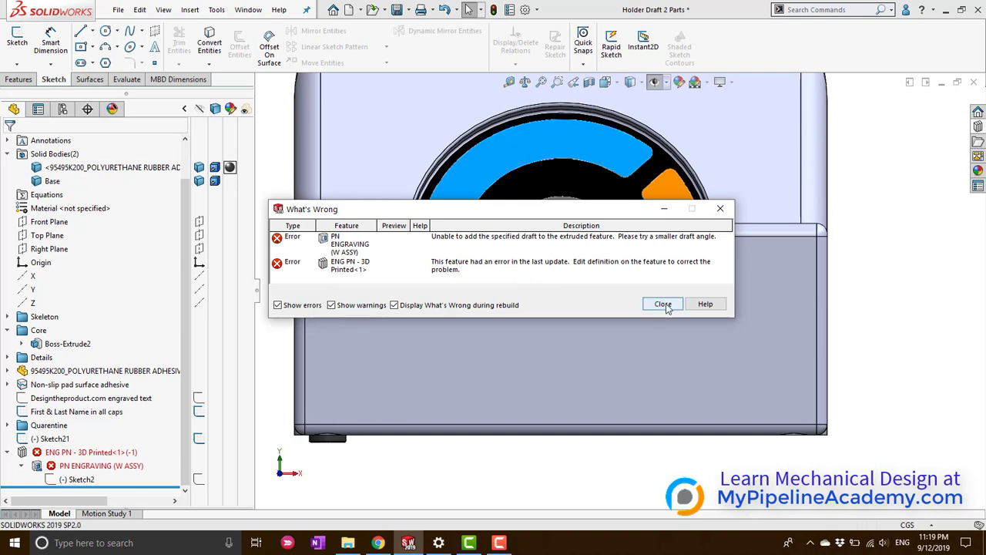
left_click(663, 305)
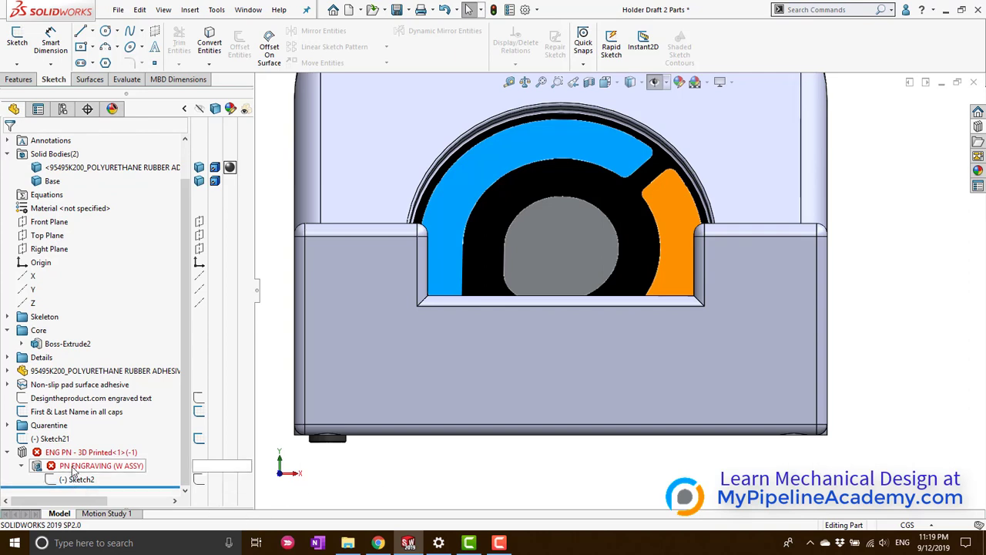
Reopen Sketch2 under PN ENGRAVING (W ASSY) for editing and check the period in its text
mouse_move(64, 470)
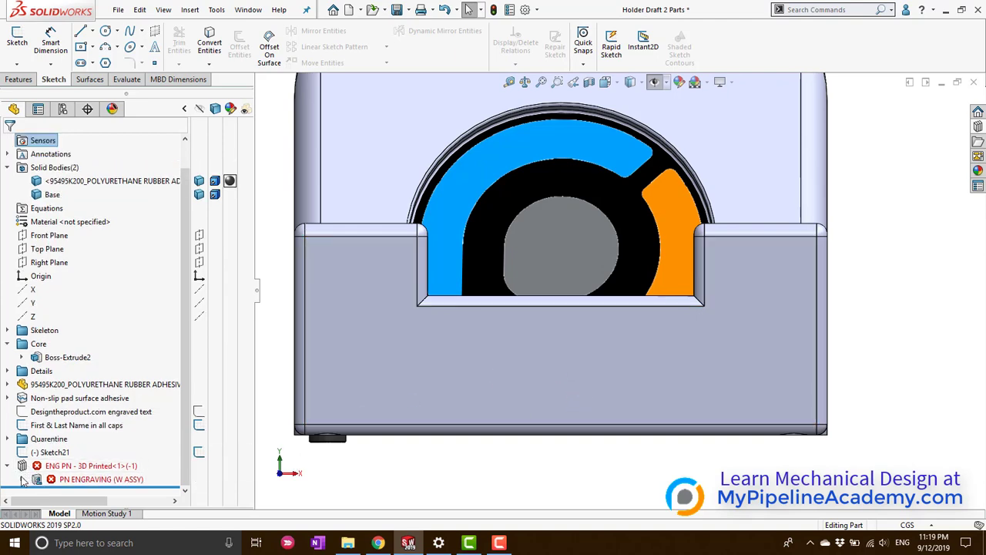
left_click(67, 479)
left_click(87, 445)
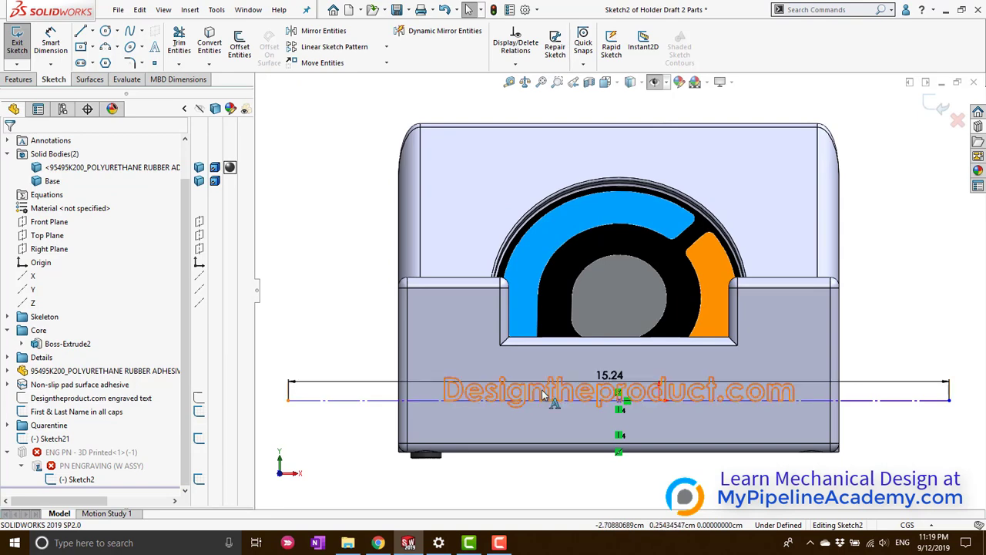
scroll(712, 399, "down", 3)
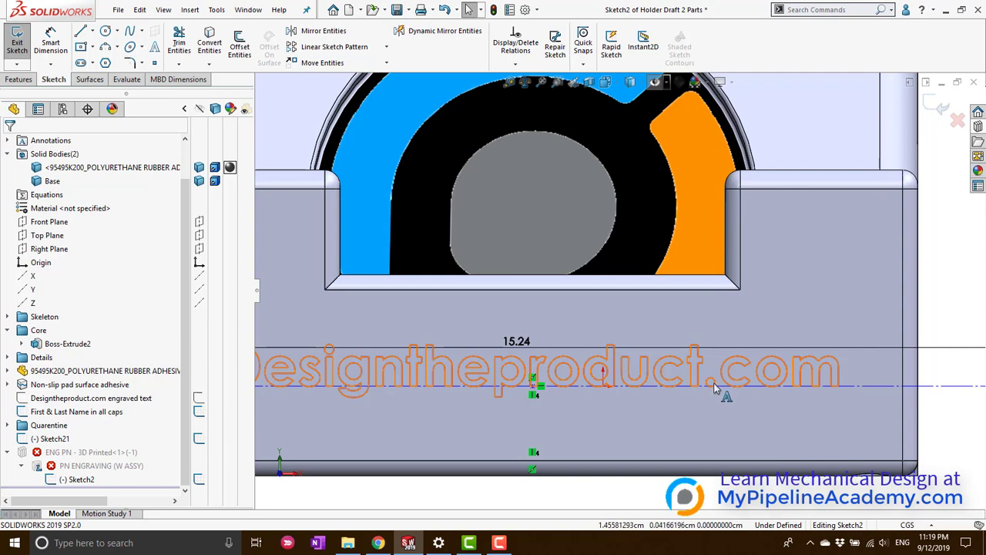
left_click(713, 391)
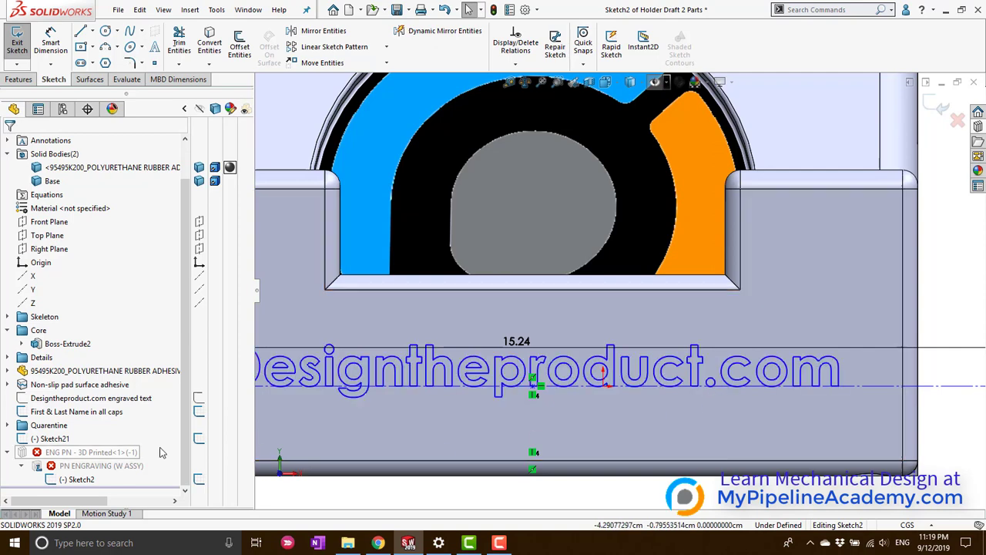
Remove the period before "com" from the sketch text and rebuild the engraving feature, continuing past the errors
double_click(314, 365)
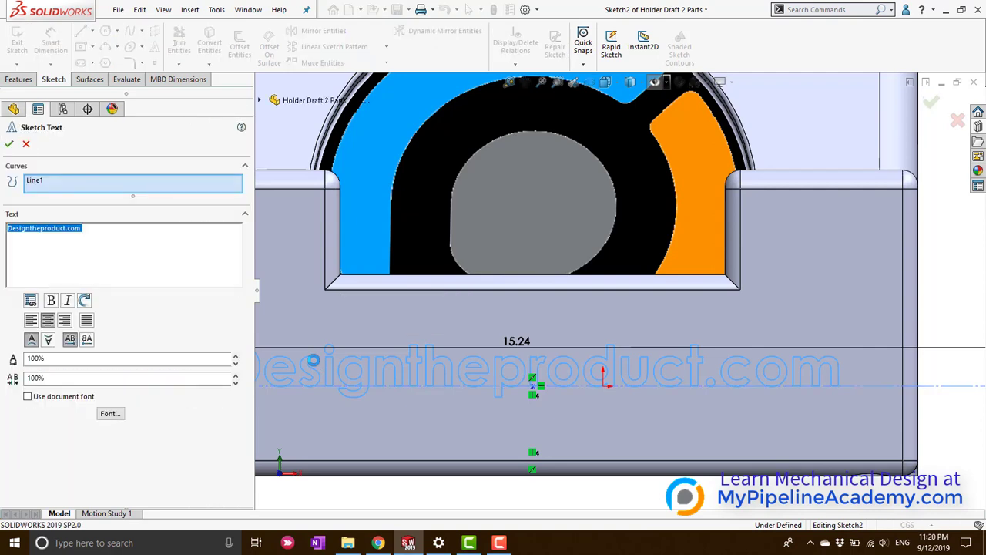
left_click(69, 229)
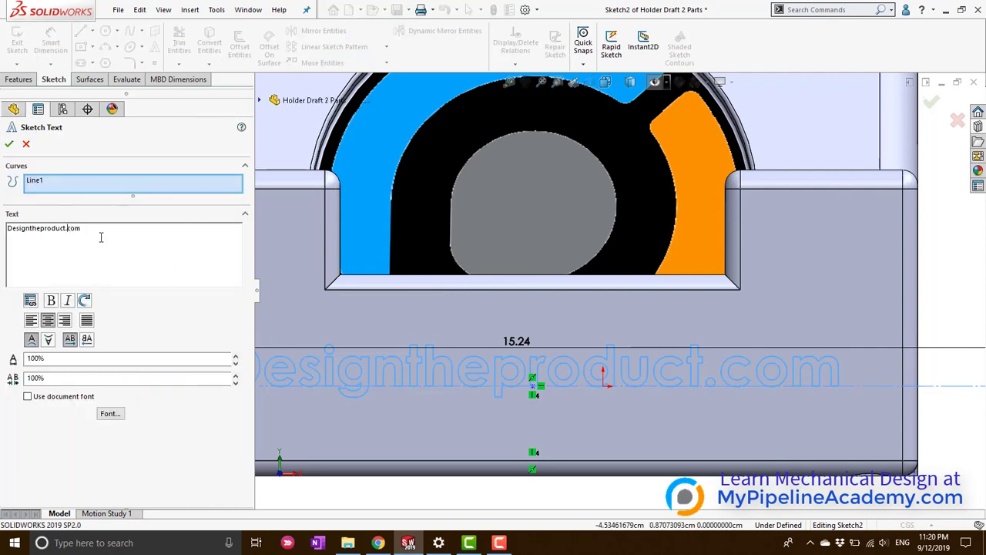
key("BackSpace")
left_click(8, 144)
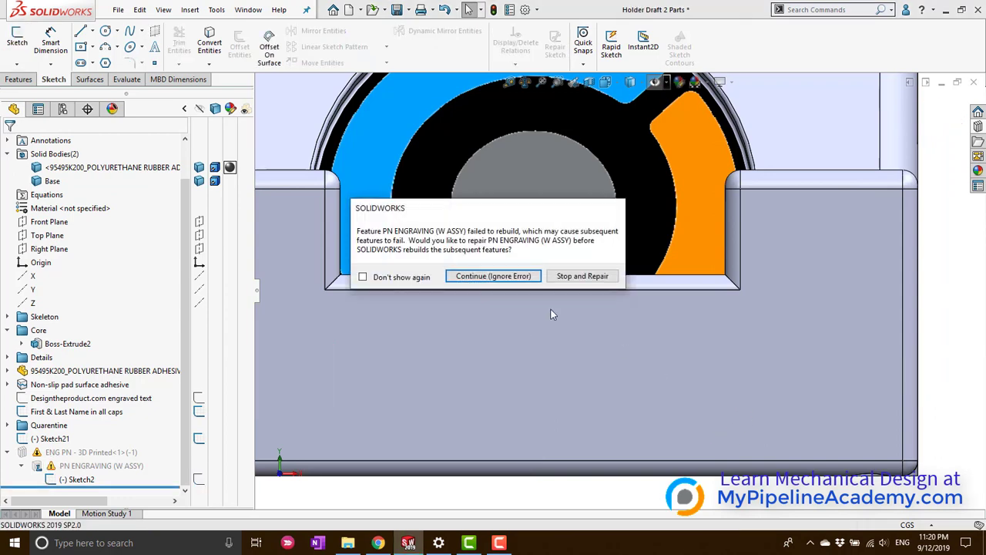
left_click(504, 279)
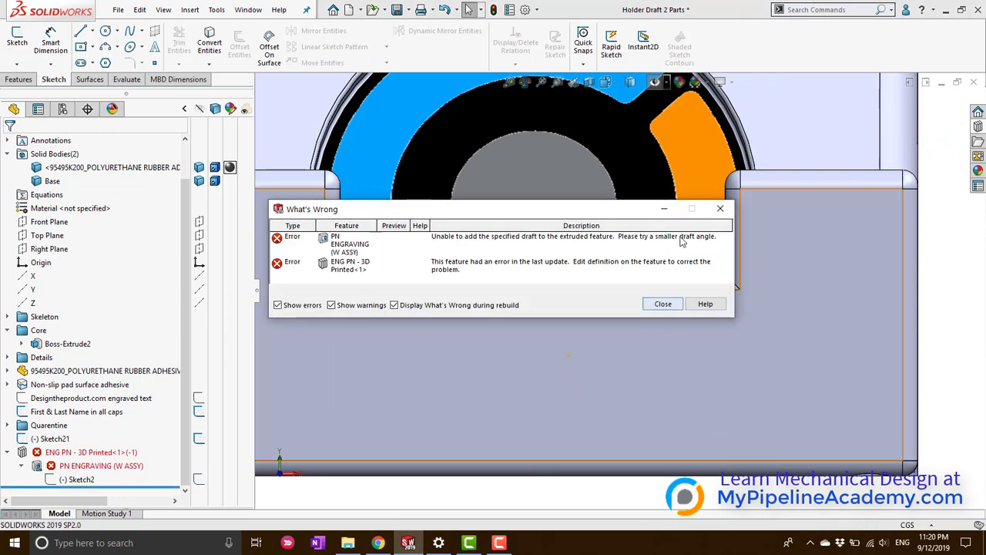
left_click(663, 304)
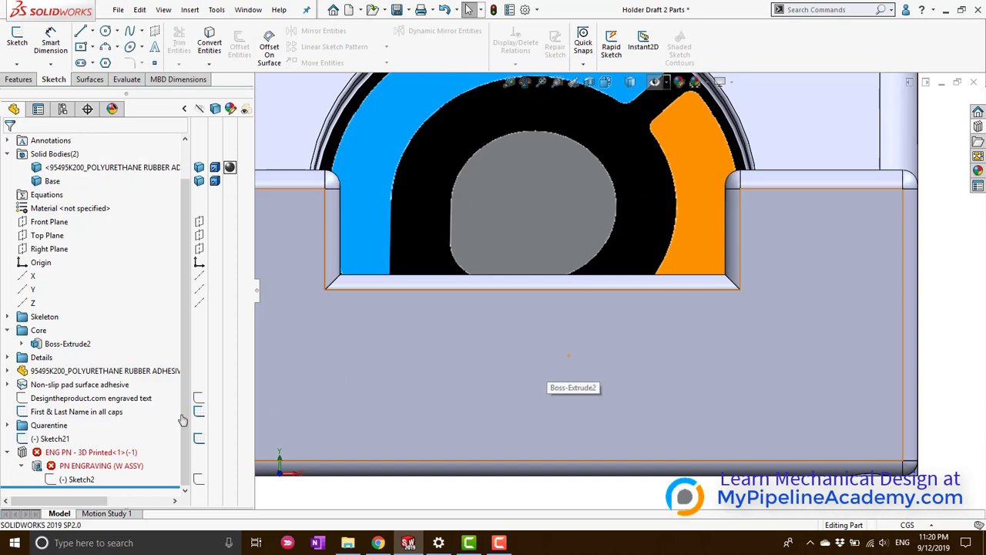
Reopen Sketch2 under PN ENGRAVING (W ASSY), change its text to DESIGNTHEPRODUCT COM in capitals, and rebuild the engraving
left_click(74, 477)
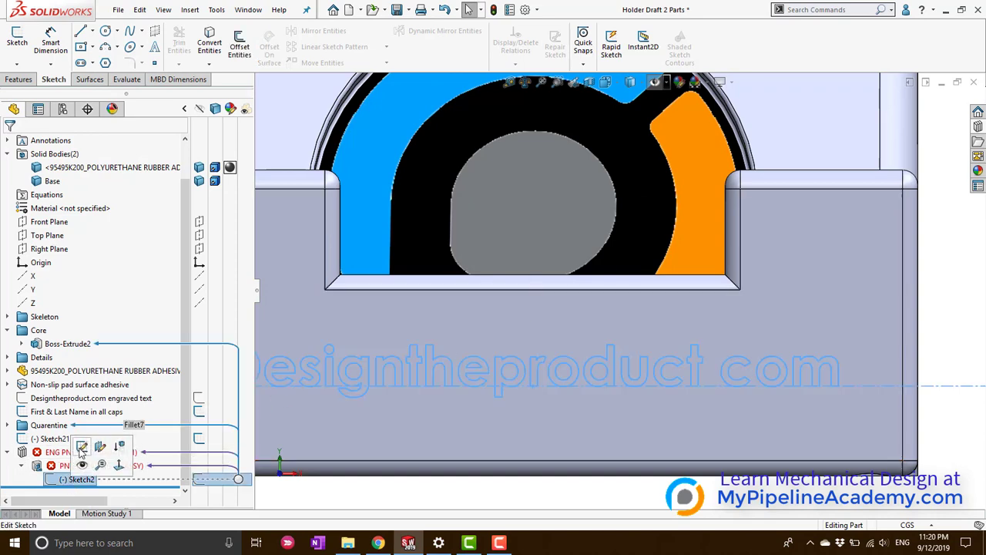
left_click(82, 447)
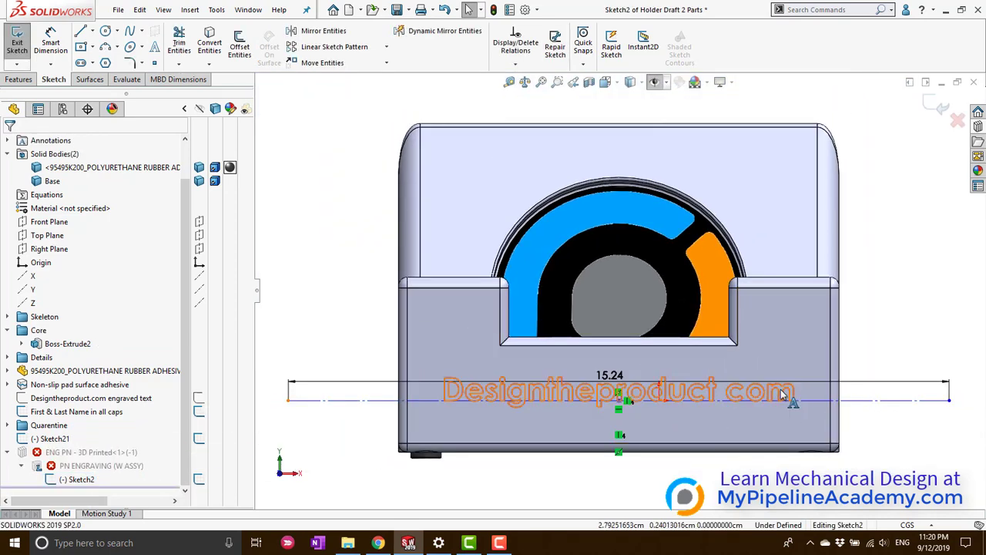
scroll(783, 394, "down", 2)
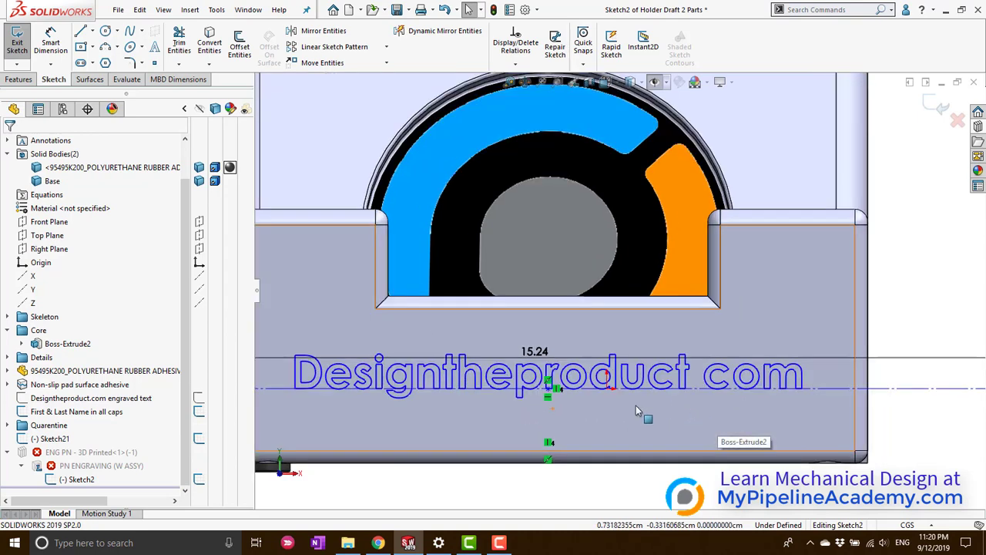
middle_click_drag(695, 420, 399, 374, "ctrl")
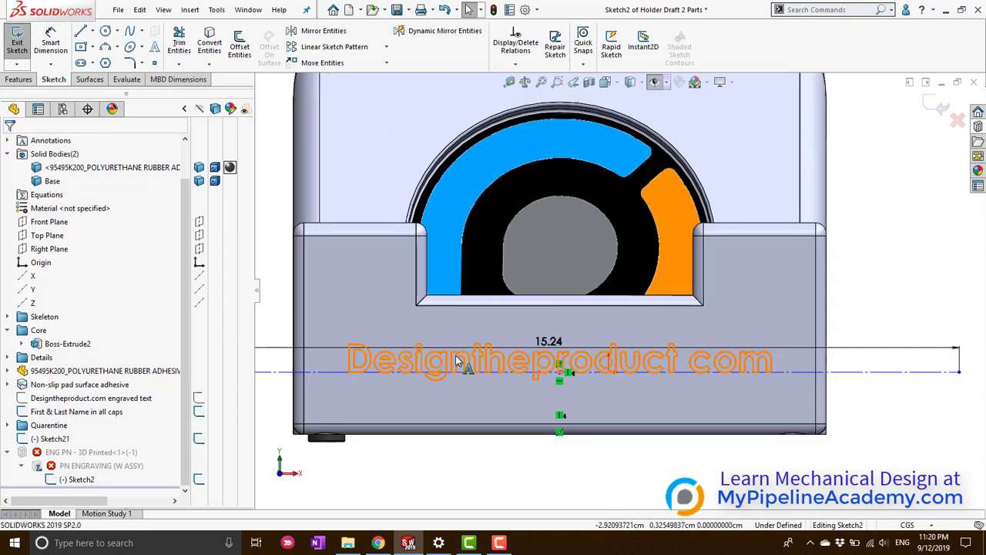
scroll(455, 360, "down", 5)
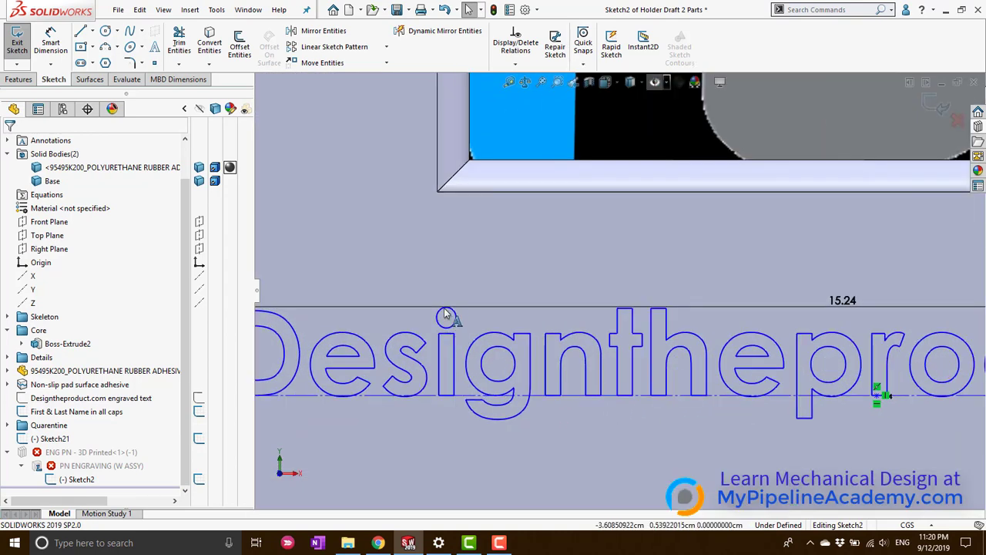
scroll(777, 355, "up", 4)
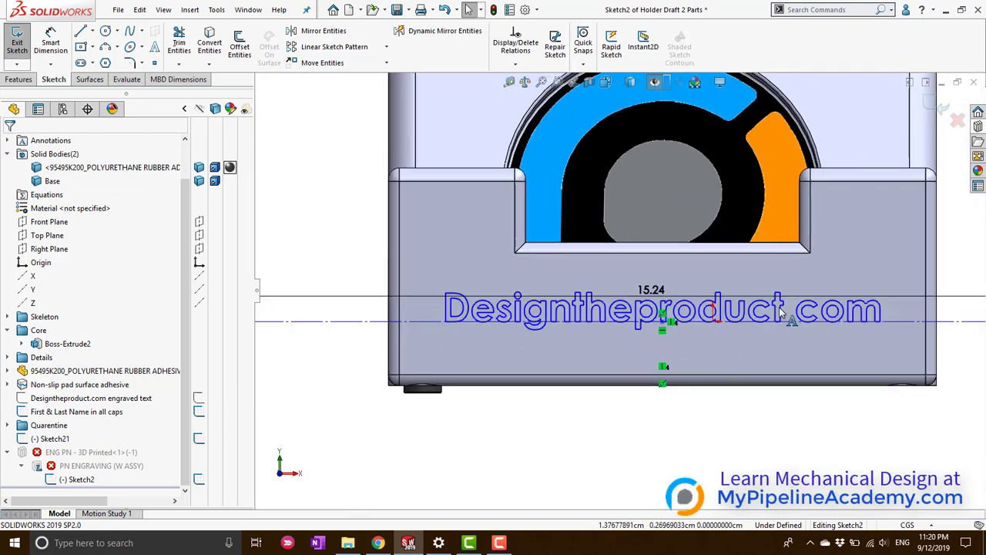
scroll(777, 307, "down", 1)
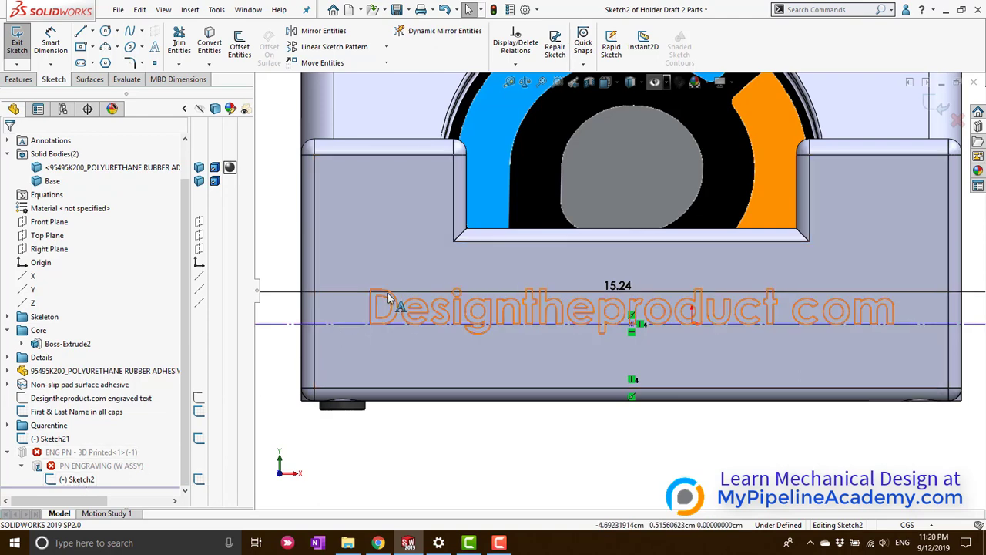
double_click(466, 317)
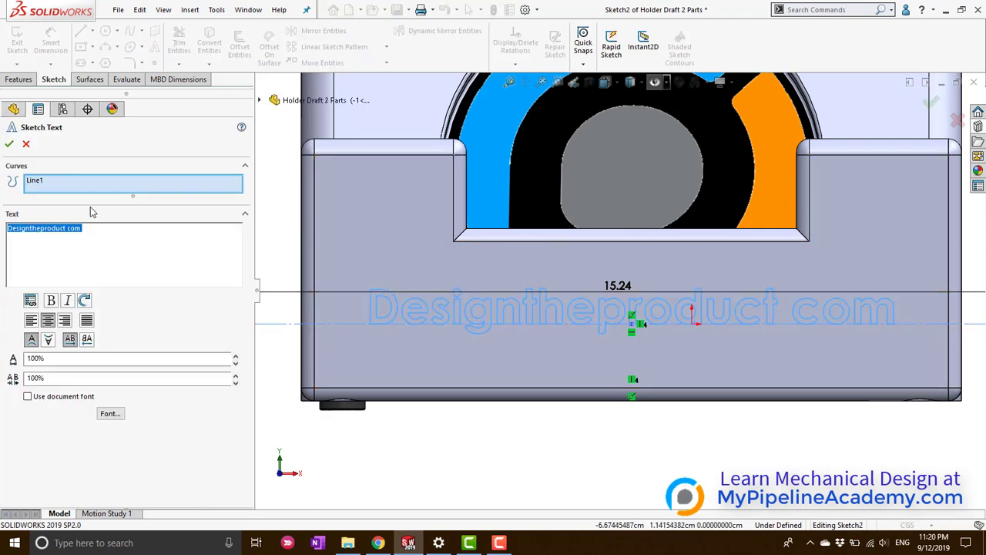
left_click_drag(91, 231, 2, 230)
type("DESIGNTHEPRODUCT COM")
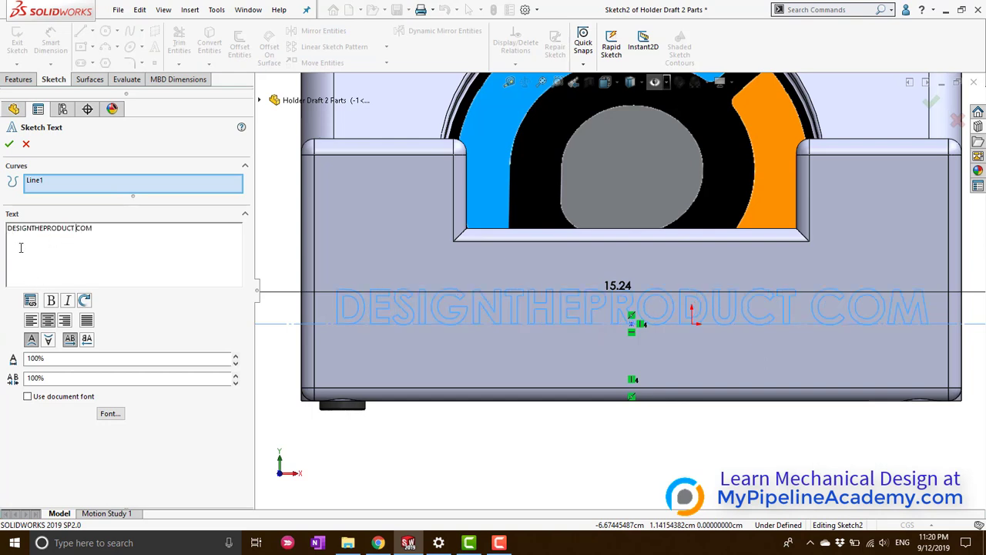
left_click(8, 143)
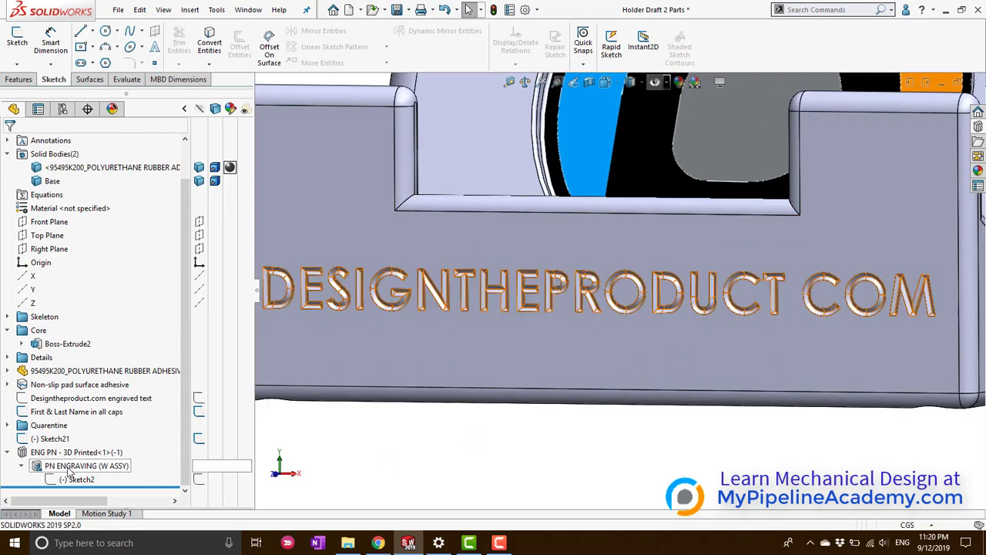
Open the PN ENGRAVING (W ASSY) feature, check its draft angle setting, and accept it without changes
left_click(67, 471)
left_click(139, 425)
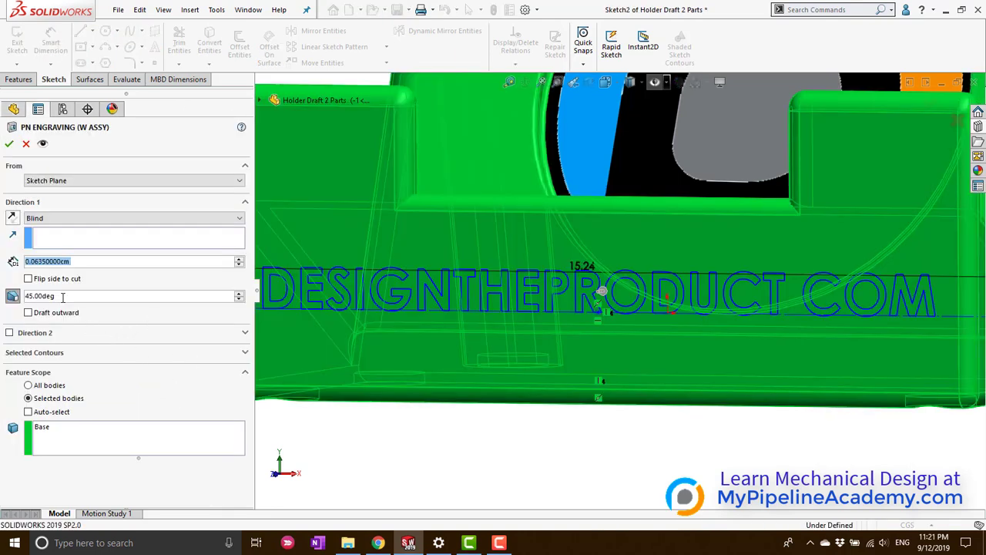
left_click(61, 296)
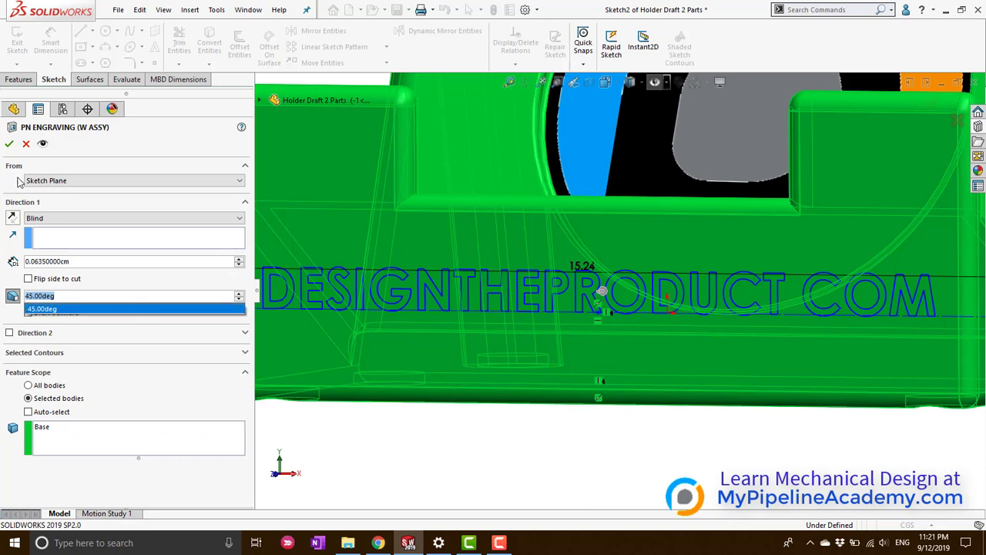
left_click(10, 147)
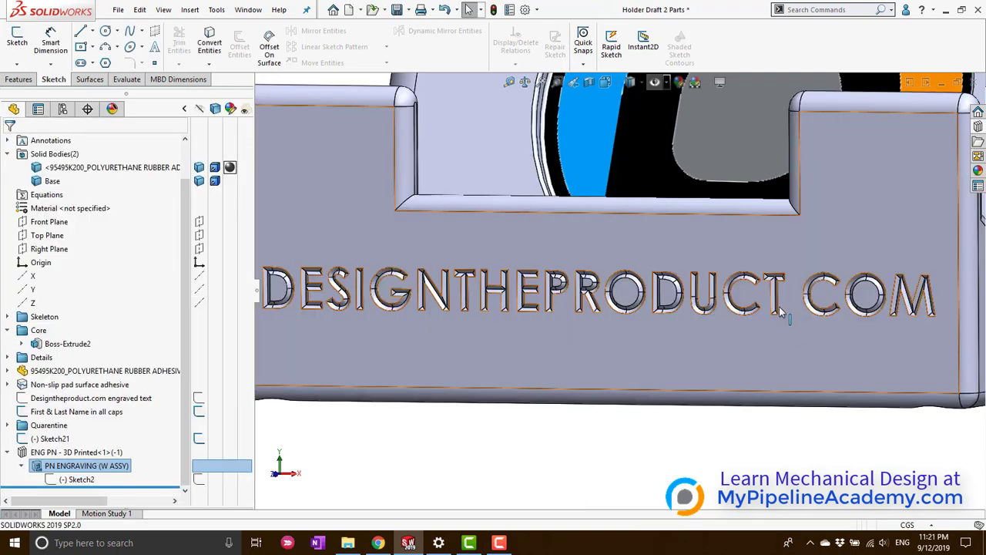
Section the holder through the engraved letters parallel to the Right Plane at an offset of -1.1 cm
scroll(778, 304, "down", 5)
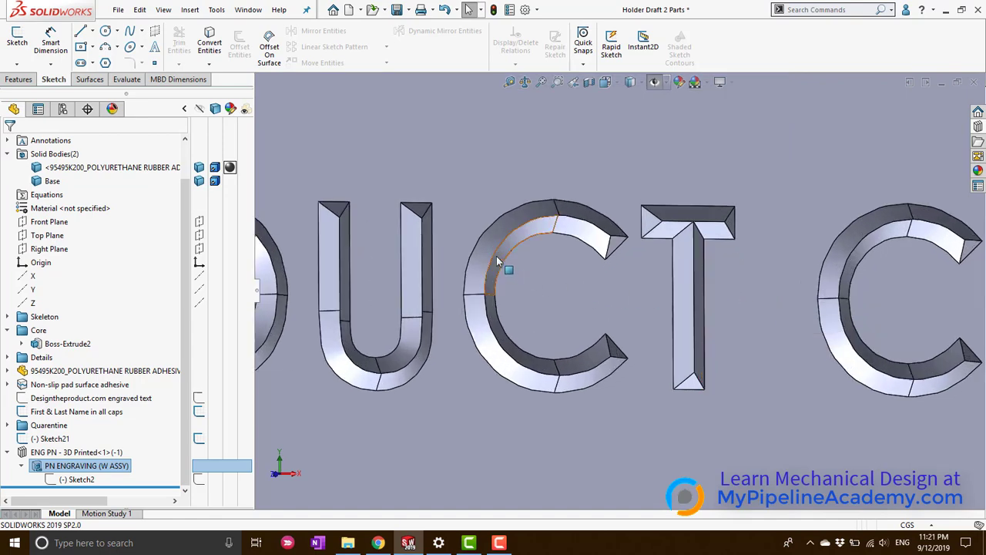
left_click(497, 259)
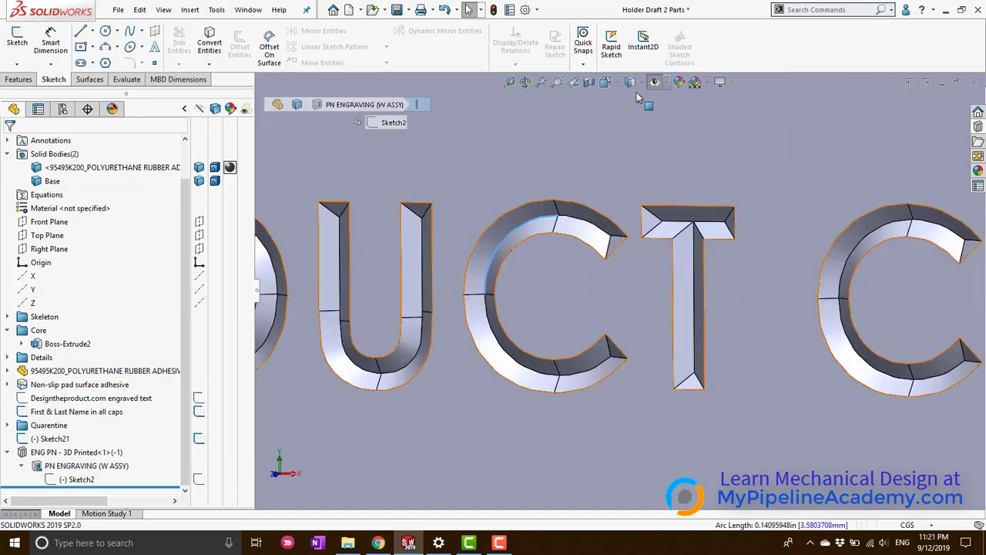
left_click(588, 83)
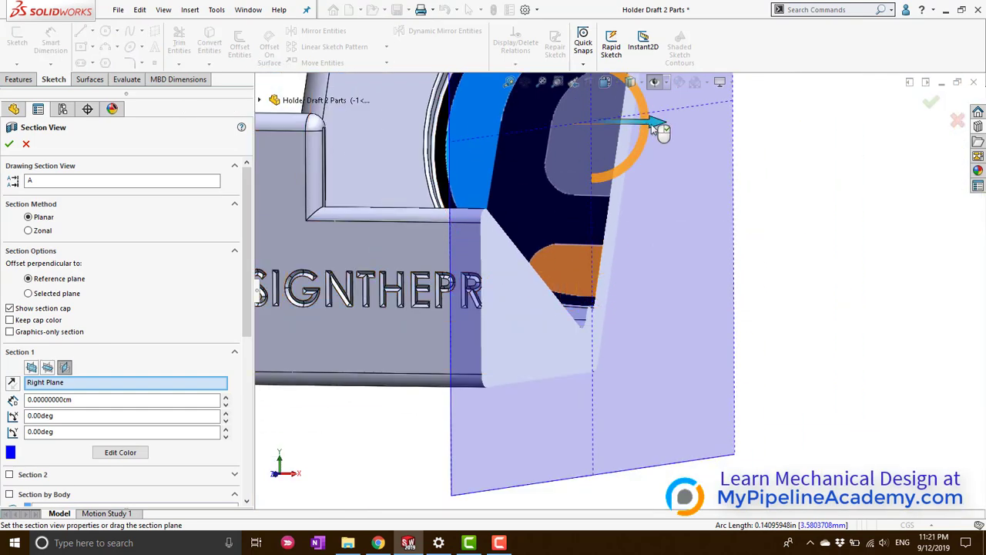
left_click_drag(652, 125, 629, 140)
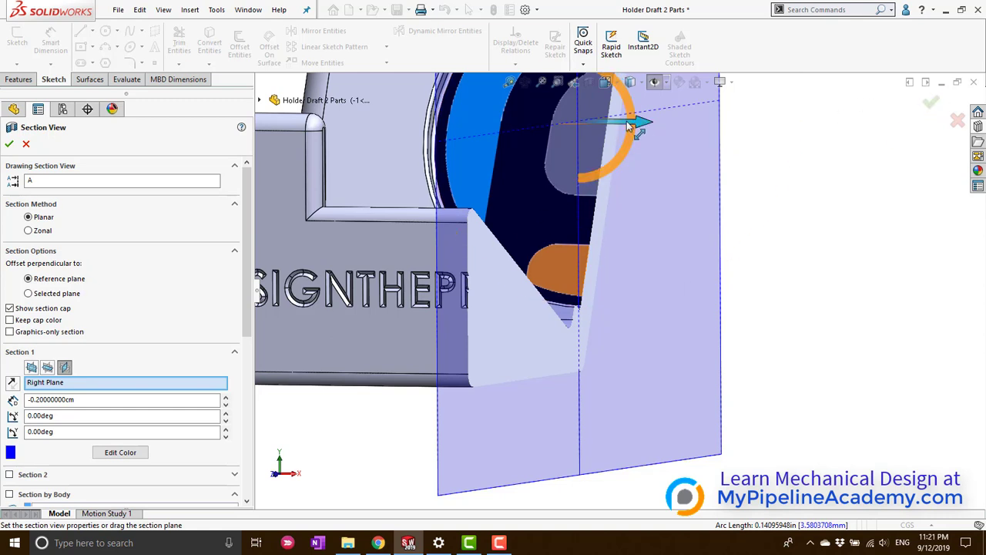
left_click_drag(626, 146, 566, 144)
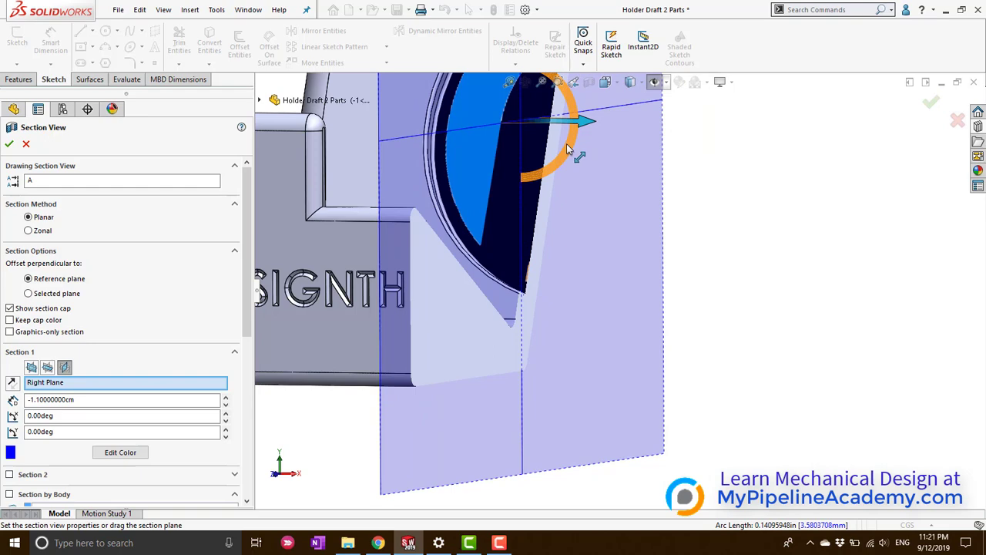
left_click(930, 100)
Orient the sectioned holder to the Right view and examine the profile of the capital letters cut into the front wall
middle_click_drag(392, 341, 355, 336)
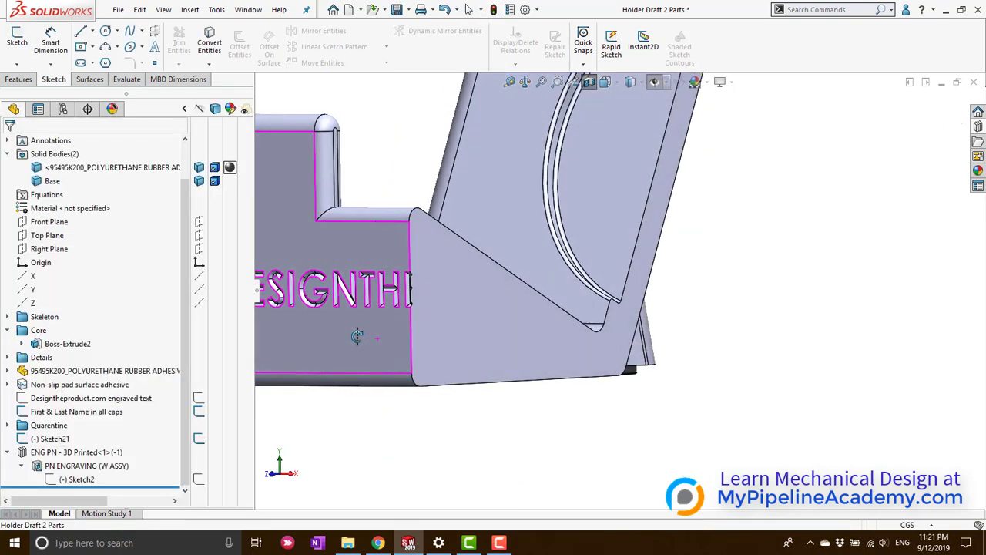
left_click(495, 310)
key("space")
left_click(589, 303)
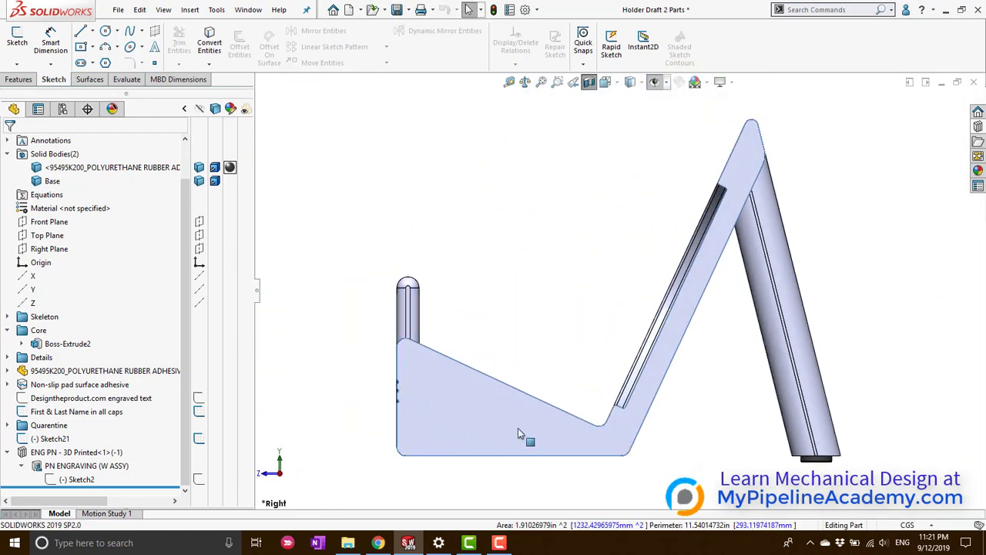
scroll(409, 383, "down", 10)
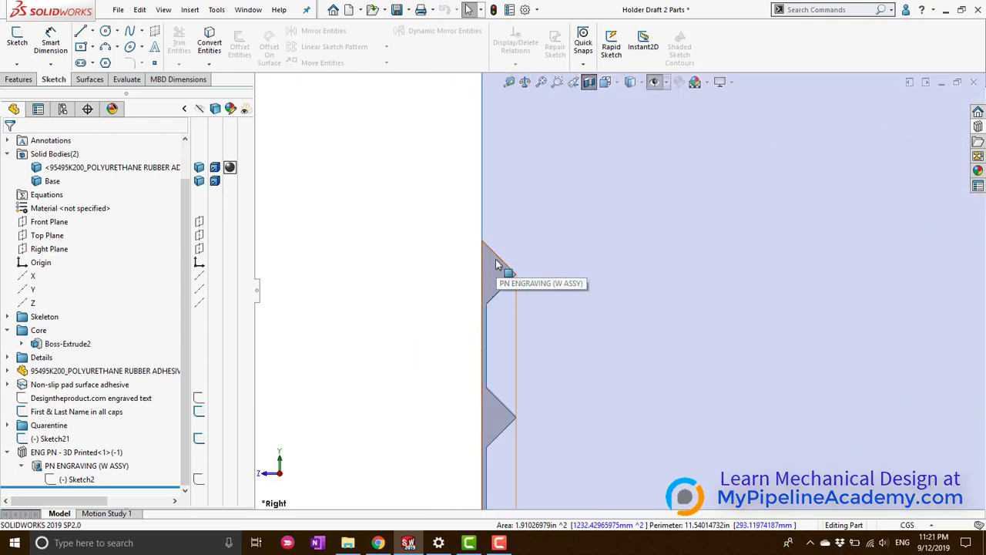
Examine the sloped walls of the sectioned letters from oblique angles, and turn off the section view
middle_click_drag(524, 319, 861, 338)
scroll(866, 308, "up", 5)
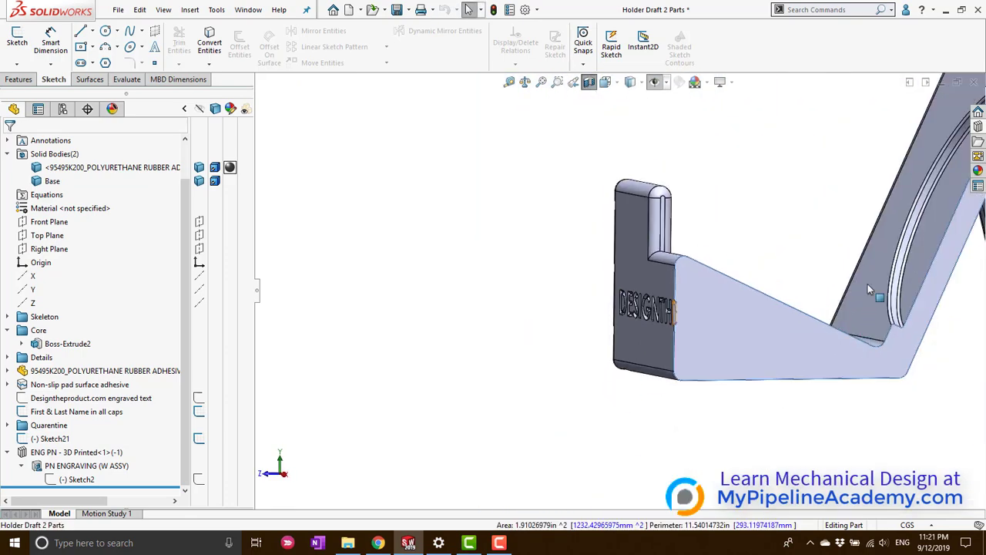
middle_click_drag(873, 276, 821, 252)
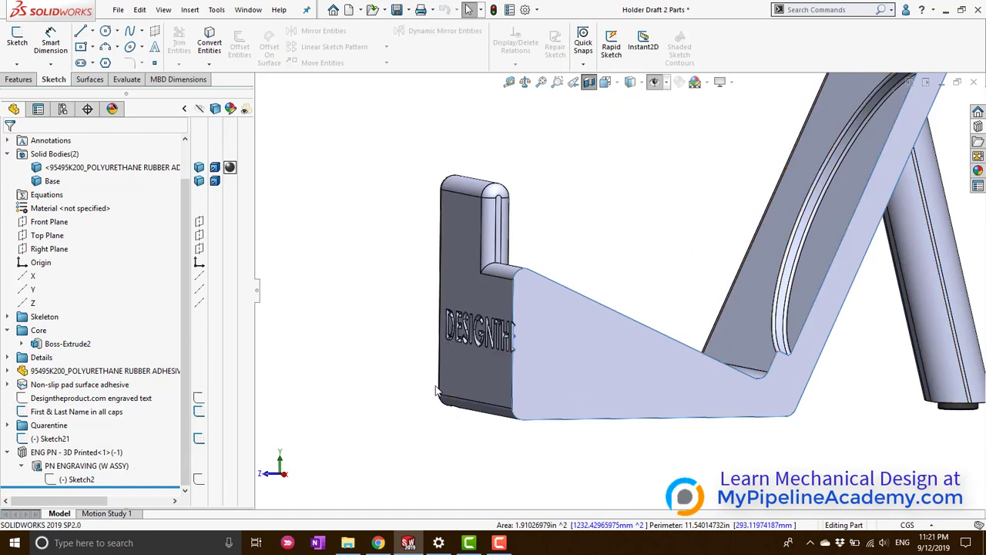
scroll(497, 331, "down", 5)
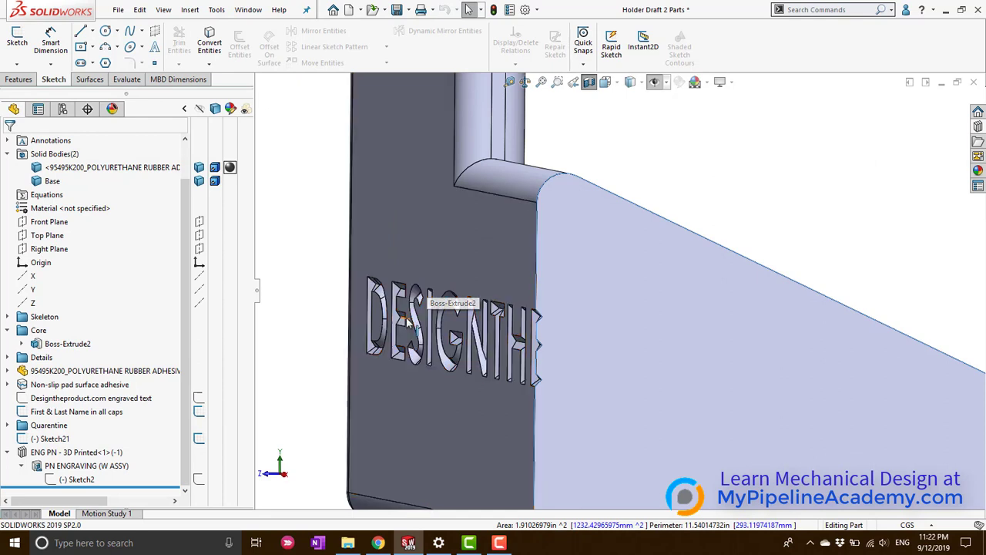
middle_click_drag(471, 336, 460, 317)
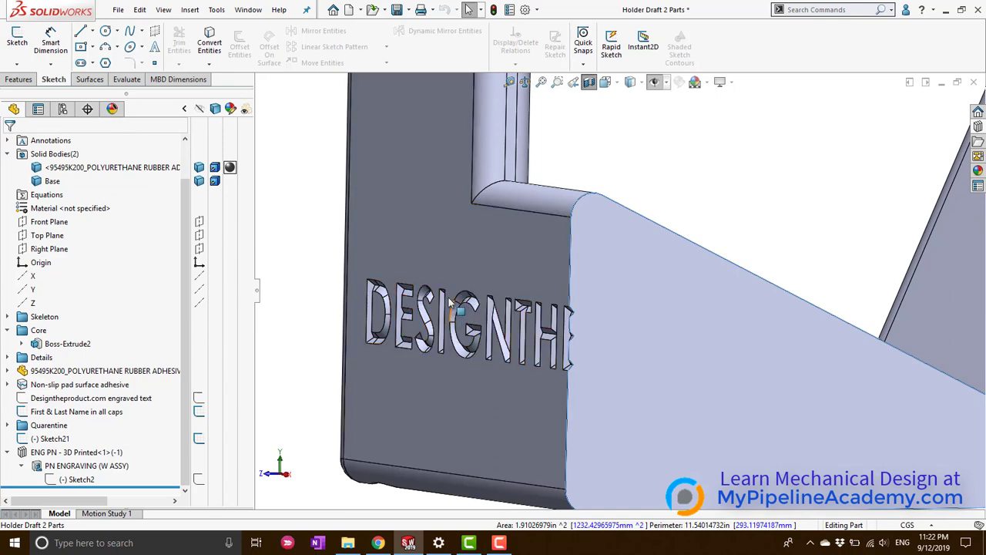
scroll(442, 278, "down", 4)
scroll(491, 332, "up", 8)
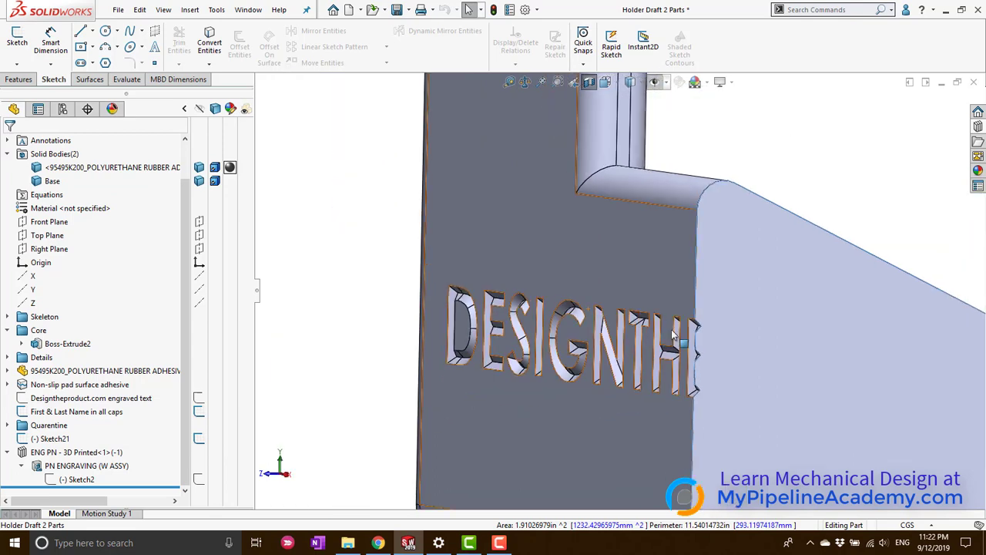
scroll(820, 304, "down", 1)
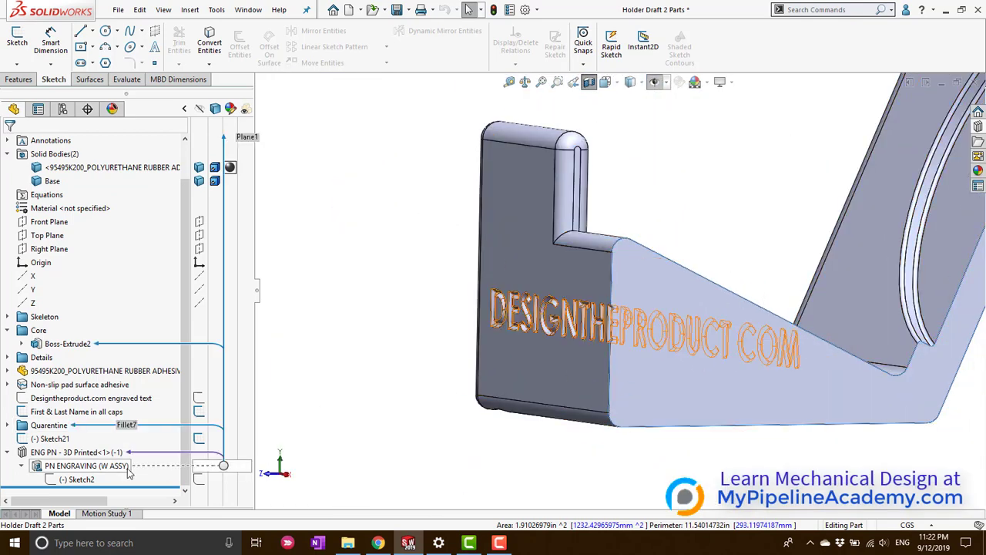
left_click(656, 82)
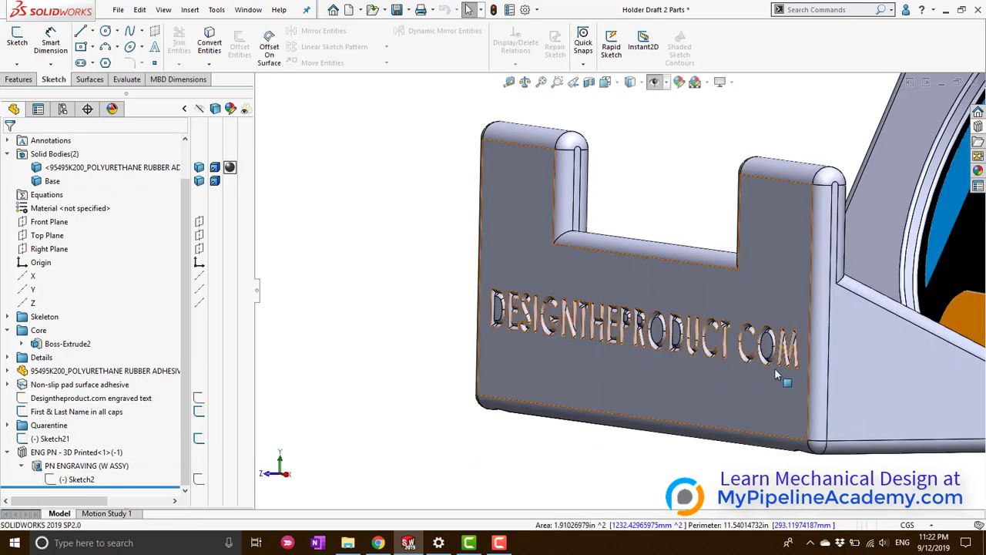
Start a sketch on the holder's front face and draw a period circle of about 0.069 cm radius between PRODUCT and COM
key("ctrl+8")
scroll(731, 362, "down", 2)
scroll(691, 350, "up", 1)
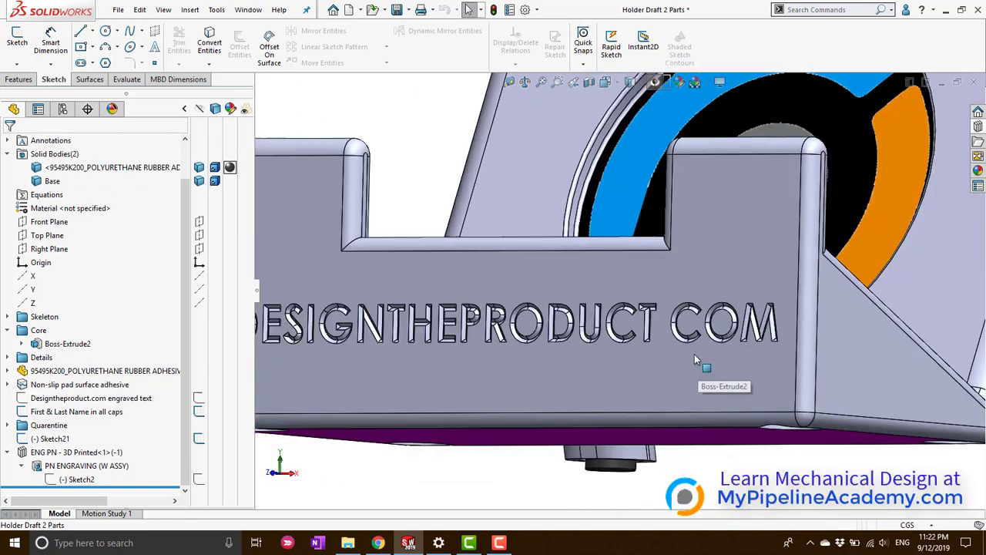
left_click(662, 334)
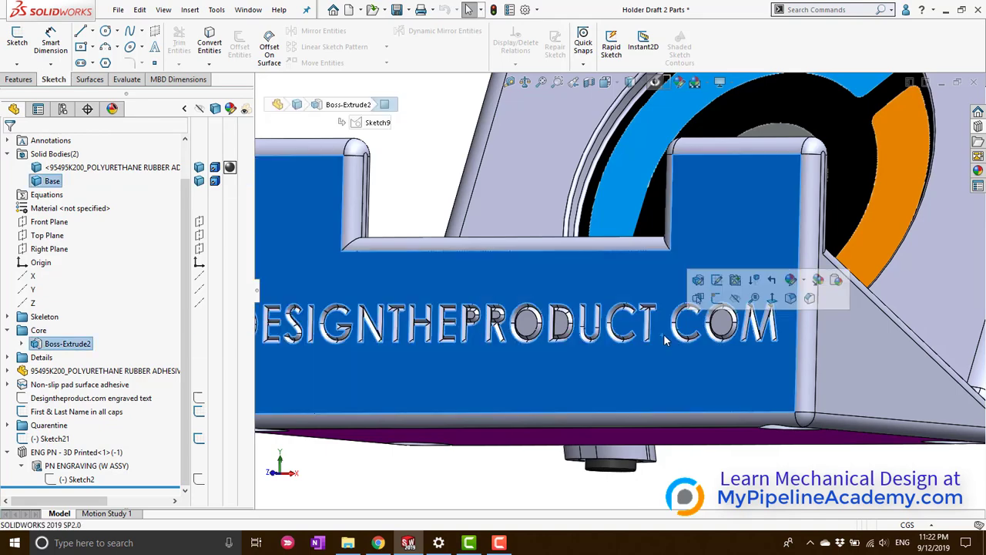
left_click(724, 306)
scroll(778, 403, "down", 4)
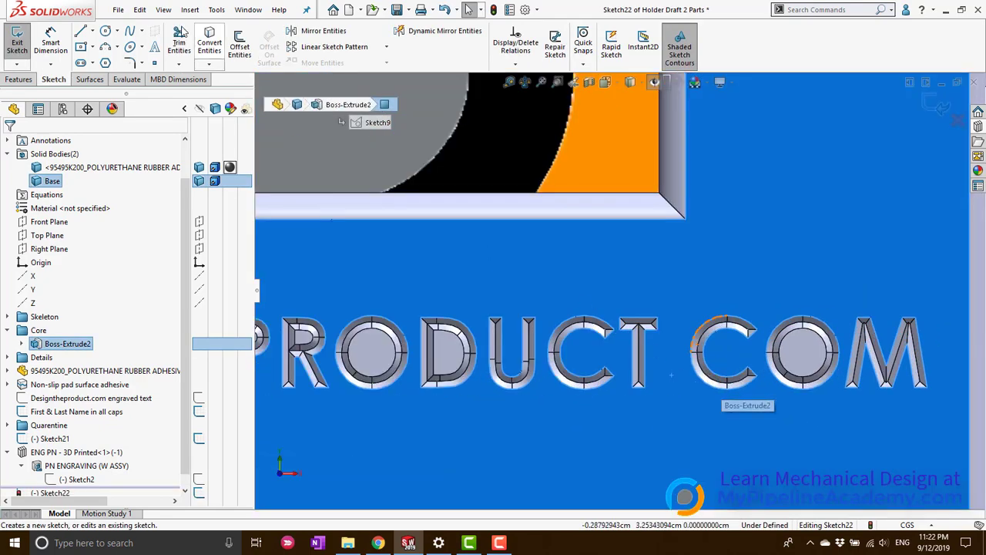
left_click(106, 31)
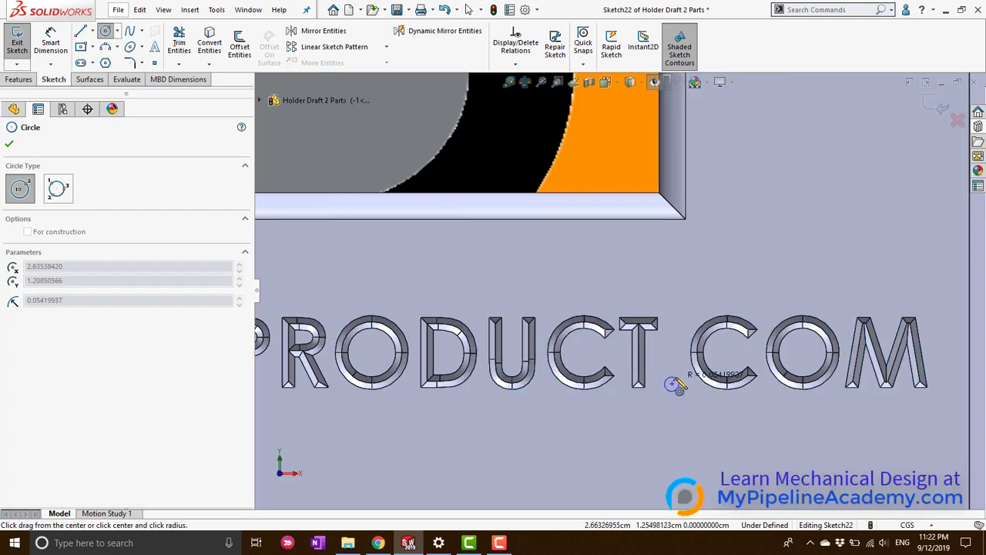
left_click_drag(672, 383, 677, 382)
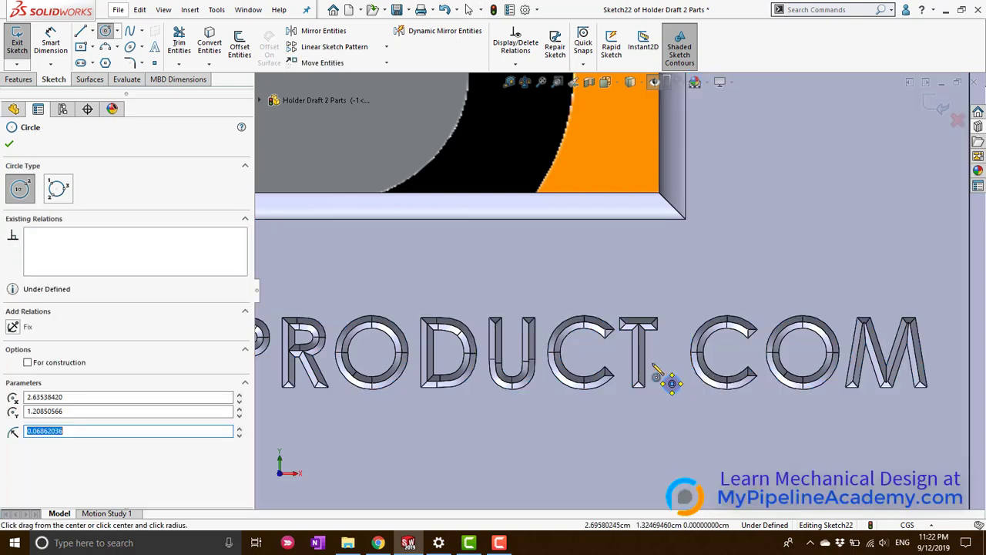
Cut the period circle between PRODUCT and COM blind to a depth of 0.06 cm into the holder's front face
left_click(31, 80)
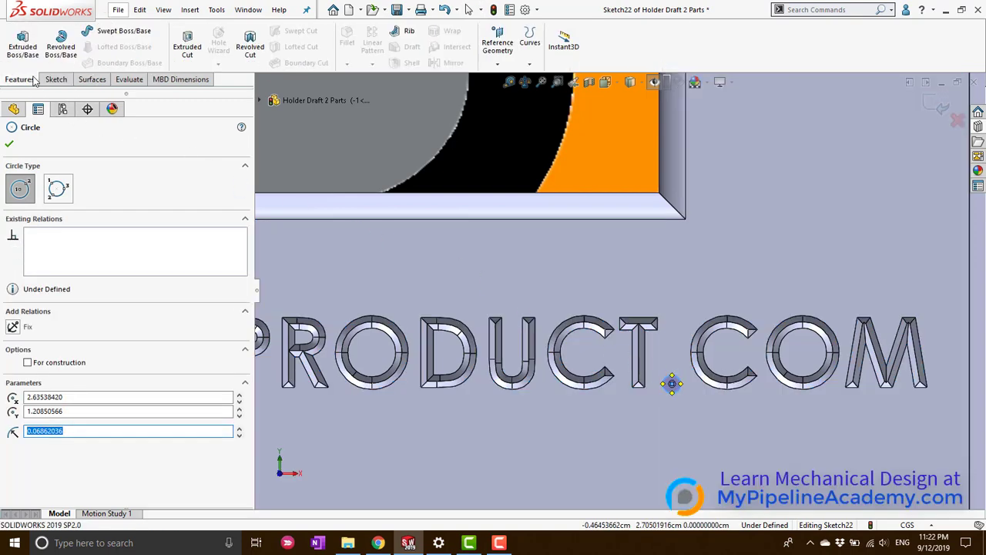
left_click(183, 48)
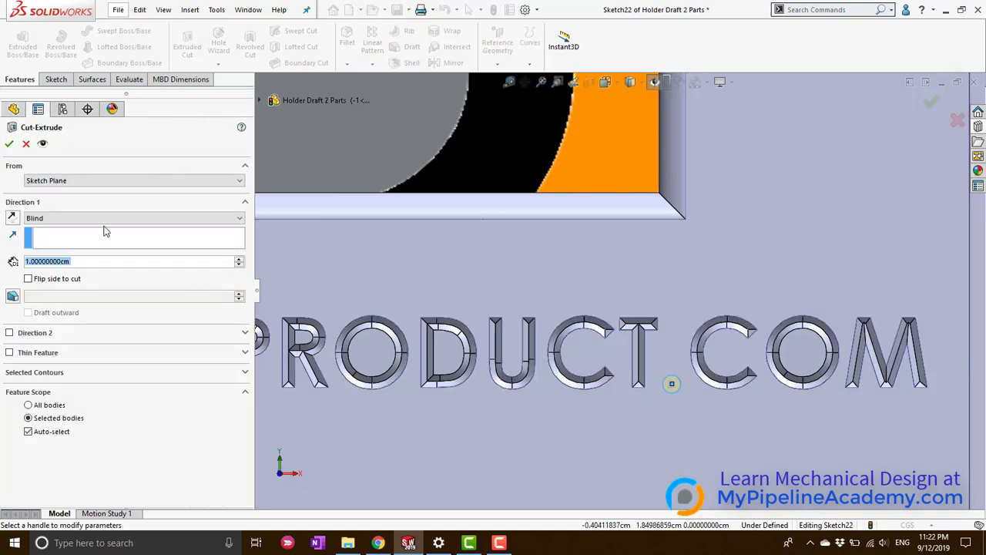
type("0.06")
key("Return")
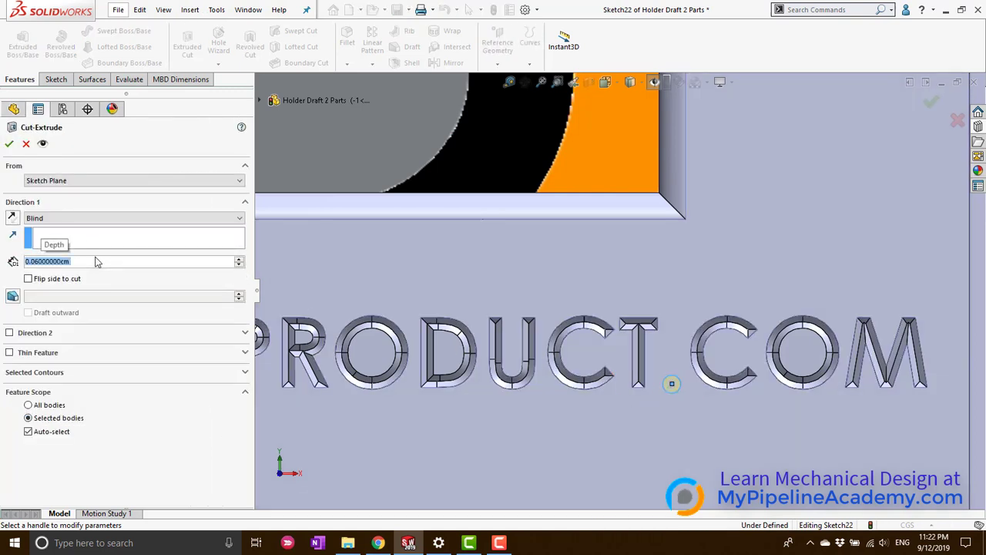
left_click(9, 144)
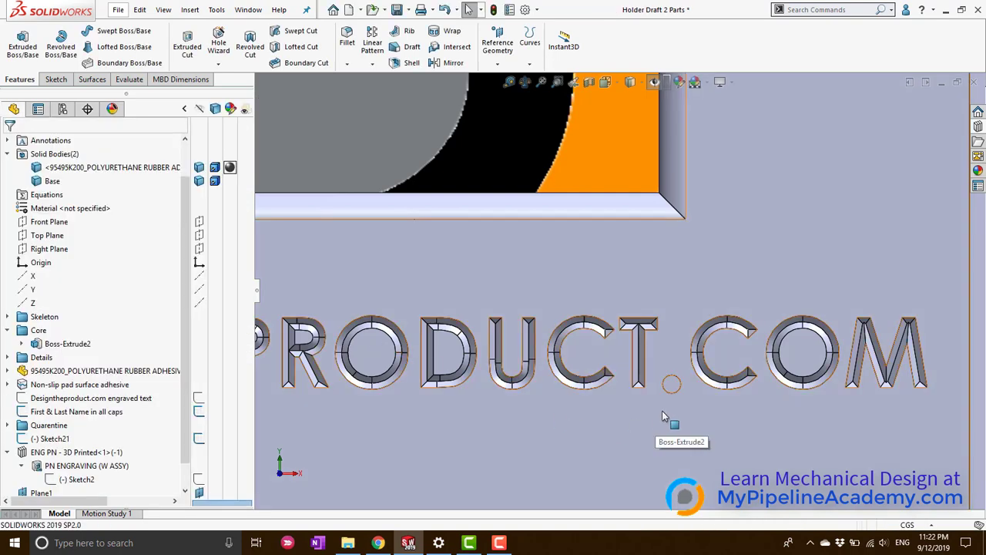
Examine the circular period cut alongside the engraved letters, from straight on and from an oblique angle
scroll(661, 409, "up", 2)
scroll(662, 381, "down", 3)
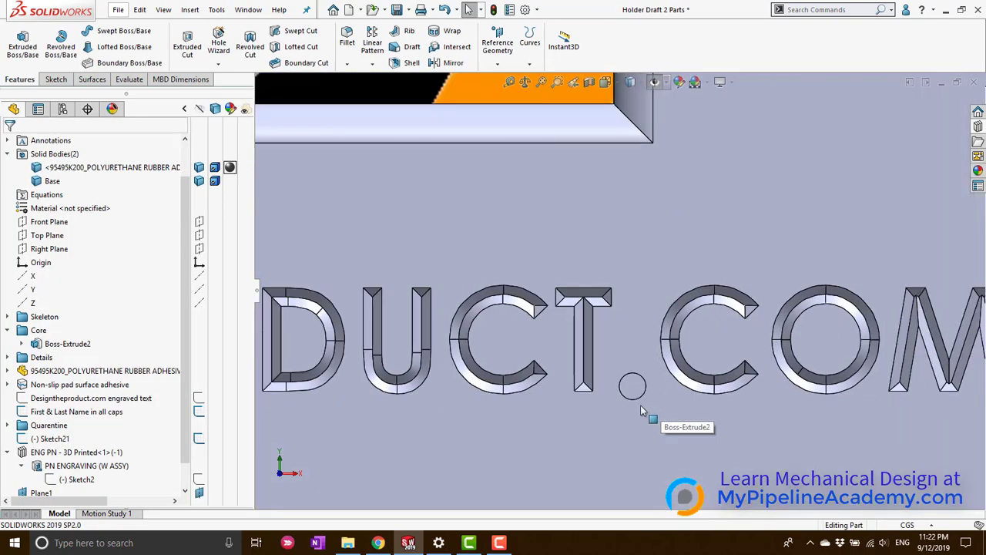
scroll(614, 403, "up", 5)
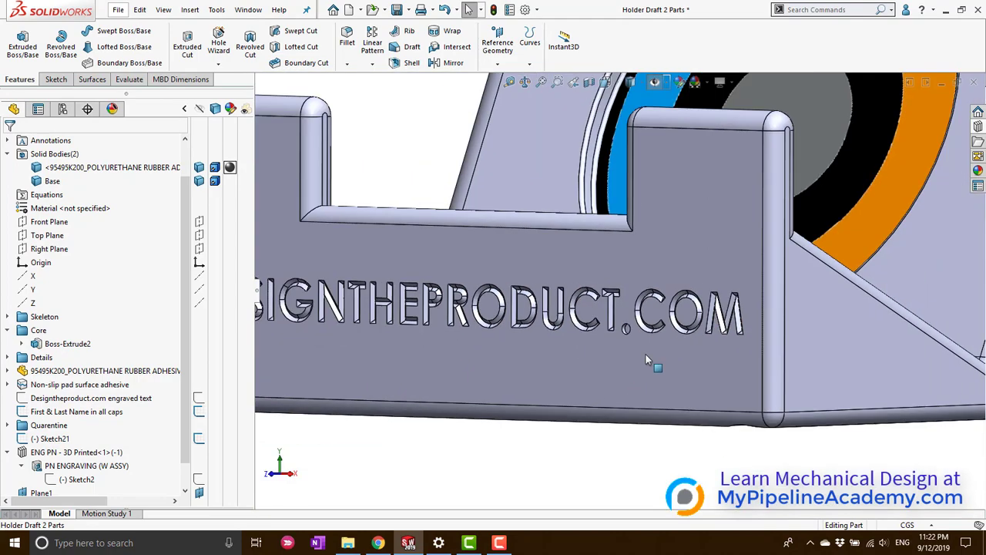
scroll(535, 305, "down", 2)
scroll(438, 291, "down", 1)
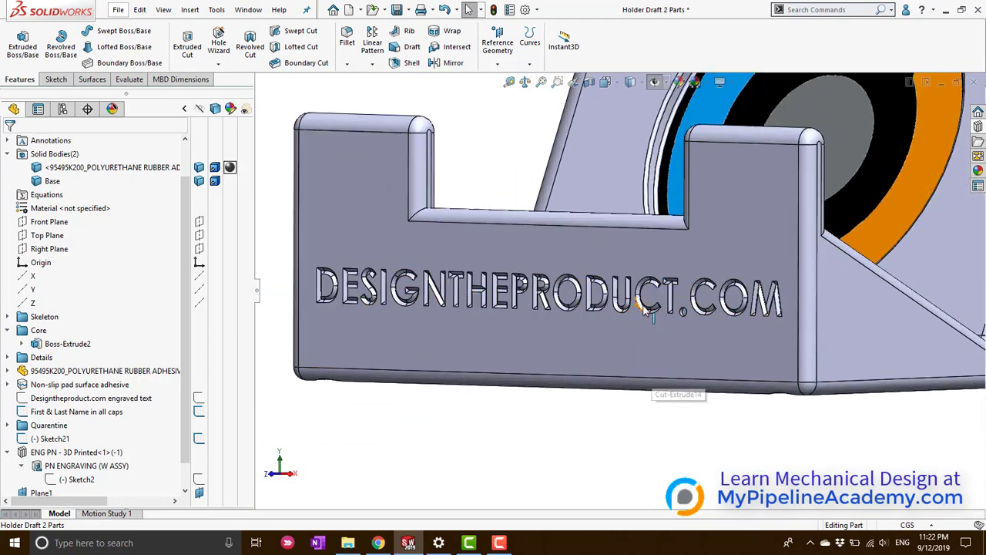
scroll(587, 235, "up", 2)
scroll(587, 235, "down", 3)
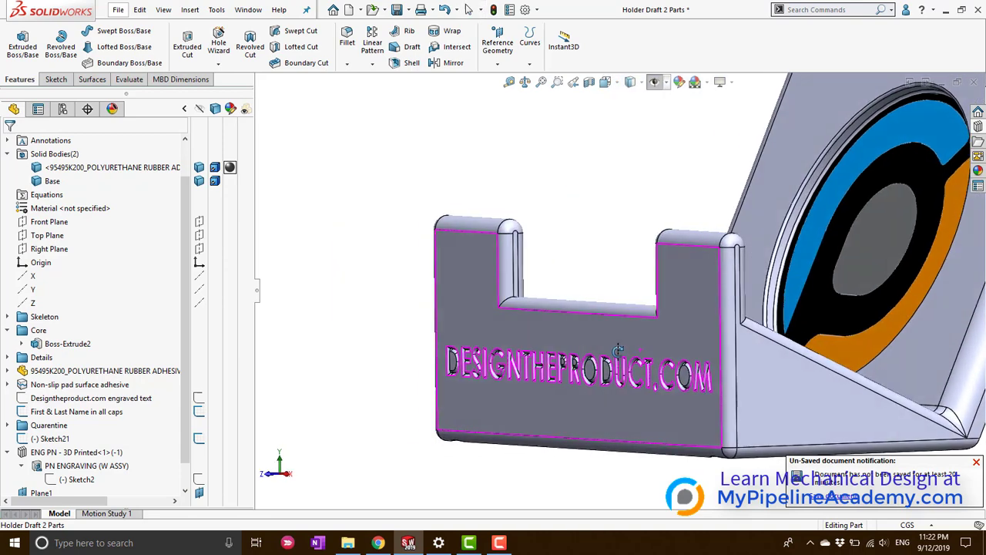
Inspect the holder's flat underside relative to the engraved front wall, and return to an overall view of the holder
mouse_move(663, 344)
middle_mouse_down()
mouse_move(592, 275)
mouse_move(703, 458)
middle_mouse_up()
left_click(703, 431)
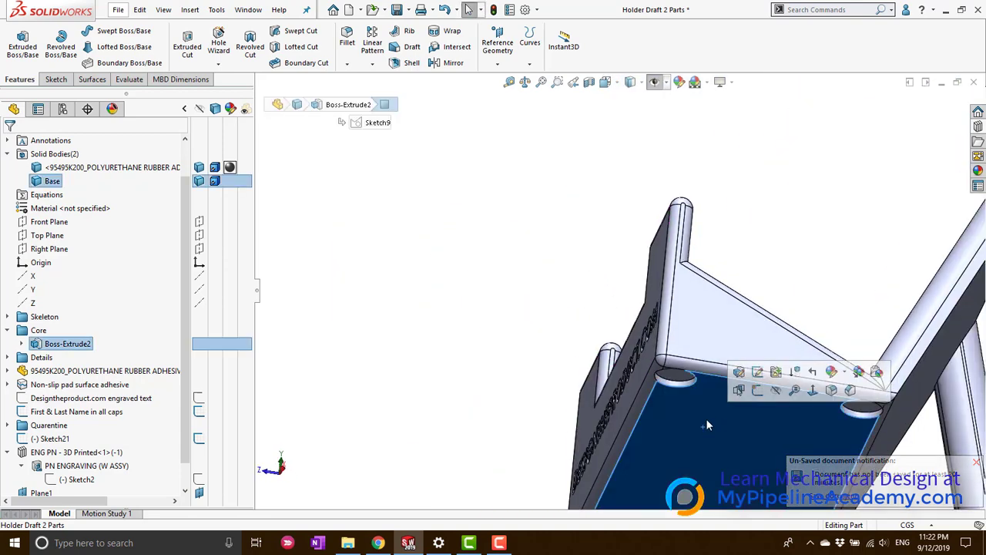
left_click(505, 342)
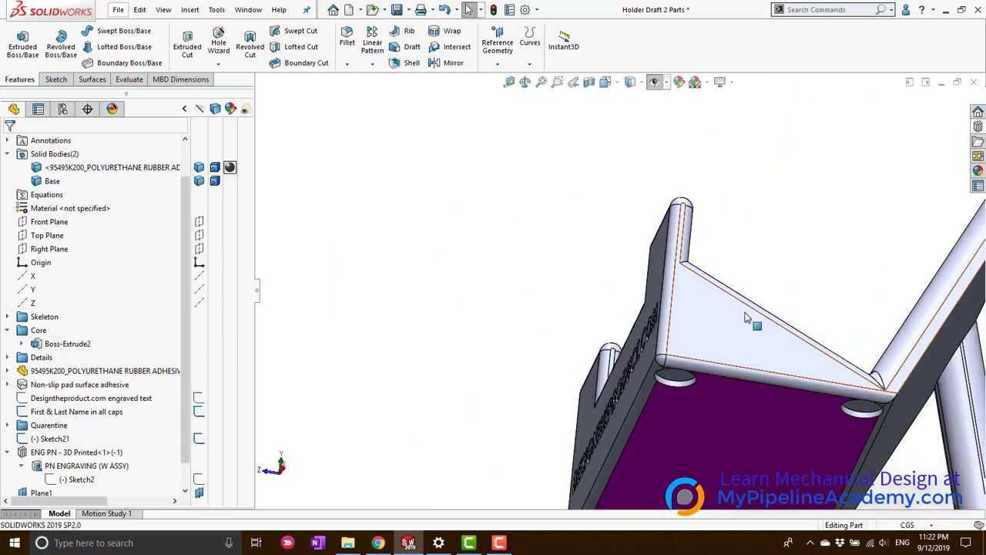
middle_click_drag(748, 359, 796, 434)
scroll(681, 242, "up", 5)
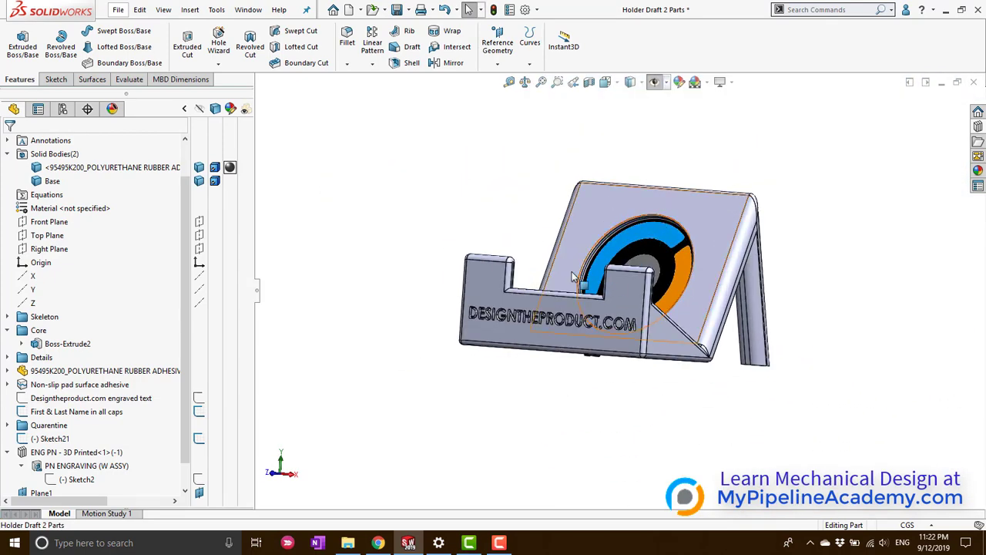
scroll(664, 269, "down", 3)
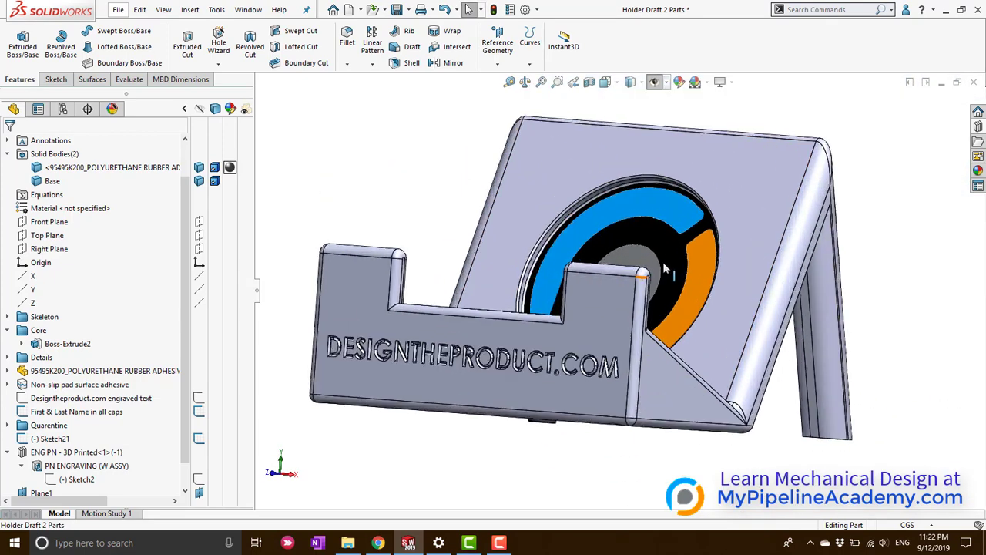
Switch to Chrome and review the "3D Printing: Engraved Text Without Supports" notes on draft, fonts, punctuation workarounds and print orientation
left_click(378, 542)
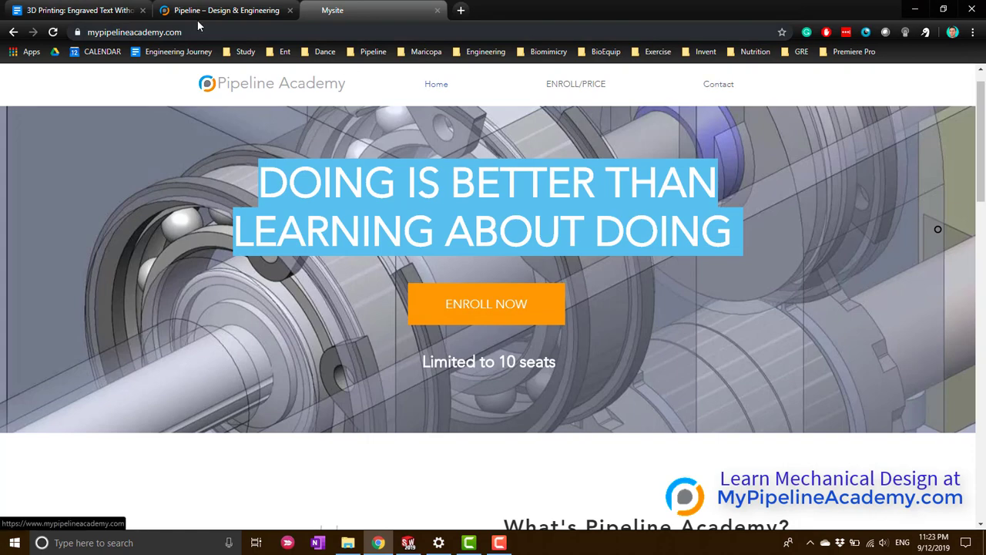
left_click(100, 11)
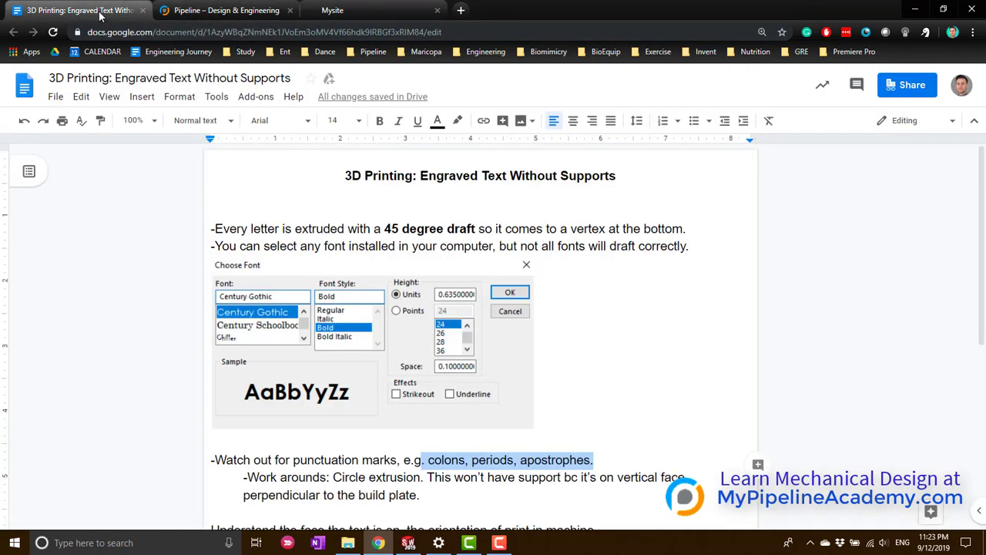
scroll(493, 293, "down", 1)
scroll(511, 269, "up", 1)
scroll(532, 315, "down", 3)
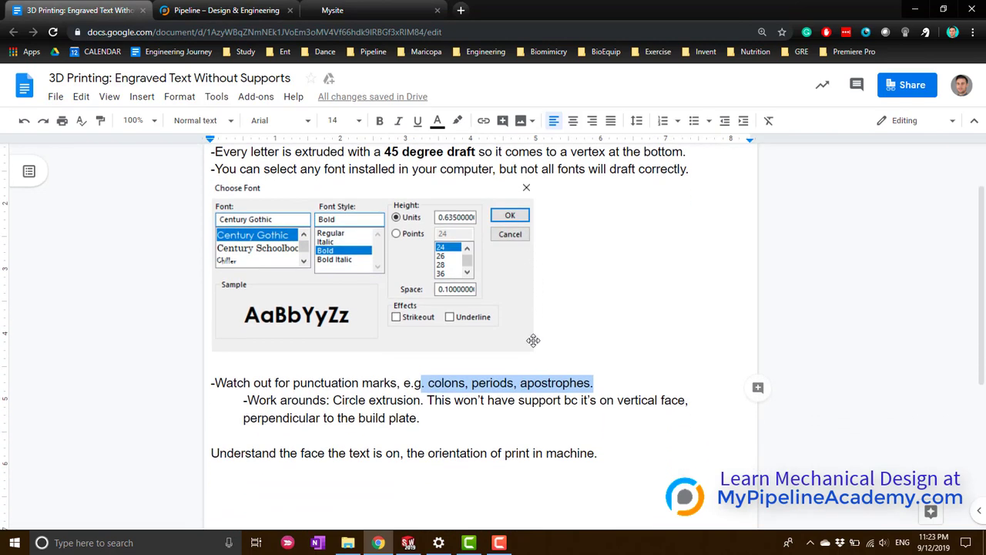
scroll(543, 376, "down", 1)
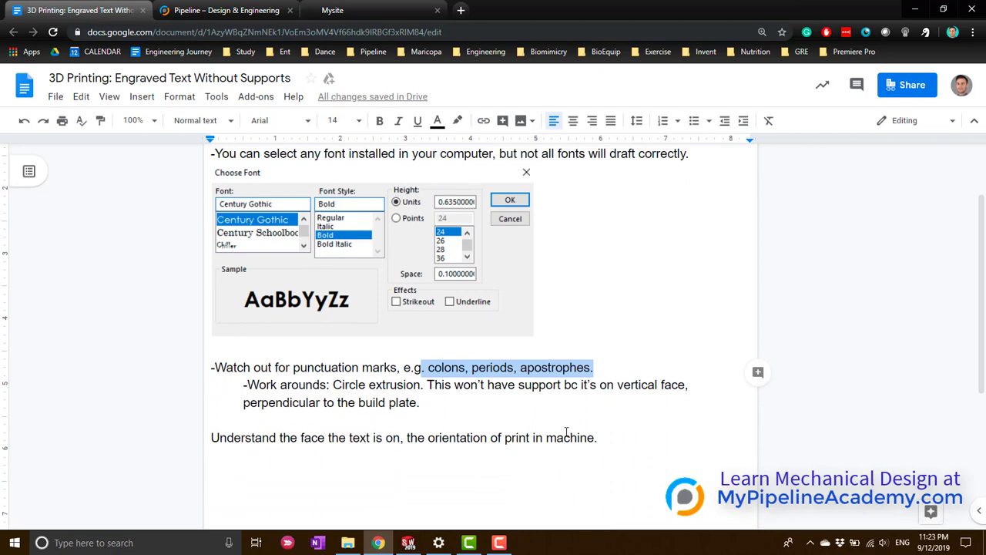
scroll(567, 416, "up", 3)
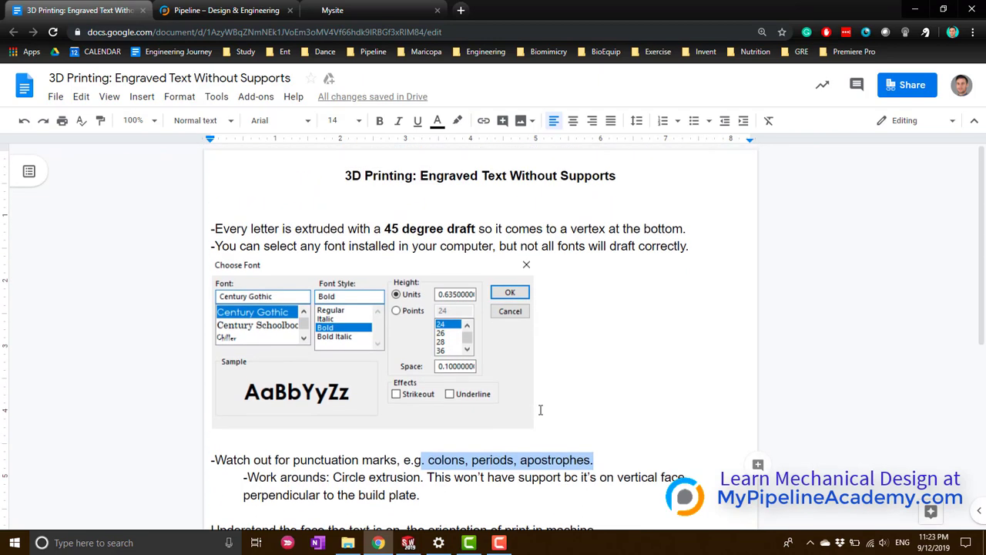